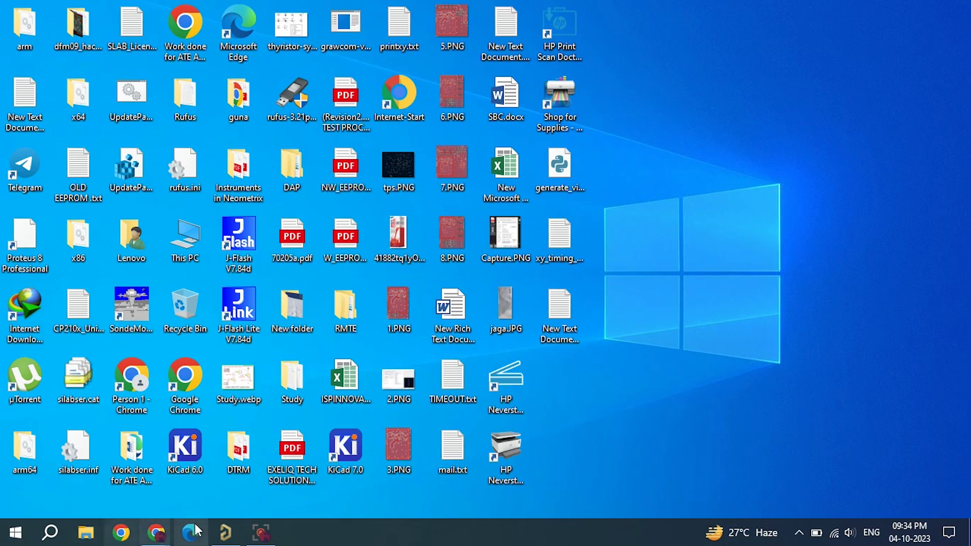
Switch to Altium Designer and open the schematic library TestPROJ_Schlib1.SchLib from Test Project.PrjPcb
click(222, 533)
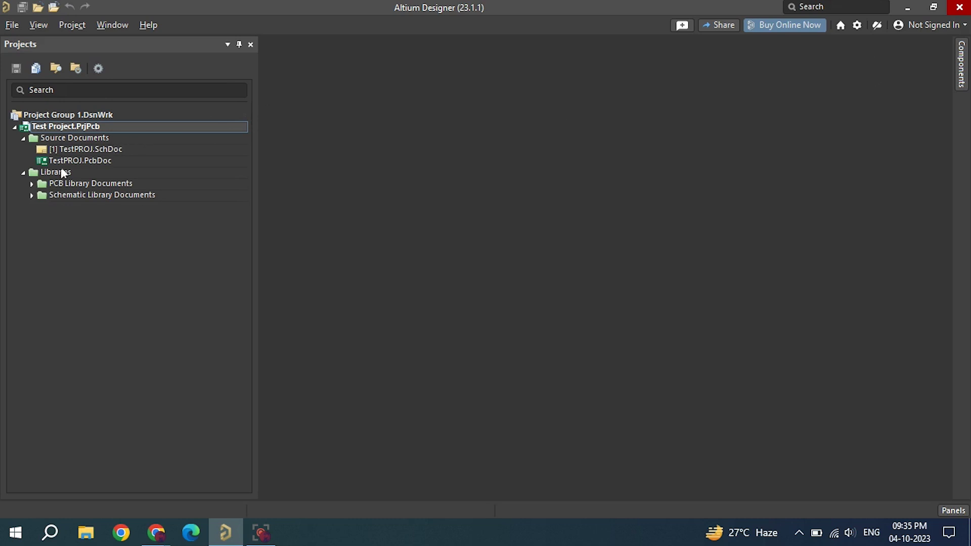
click(31, 196)
double_click(74, 205)
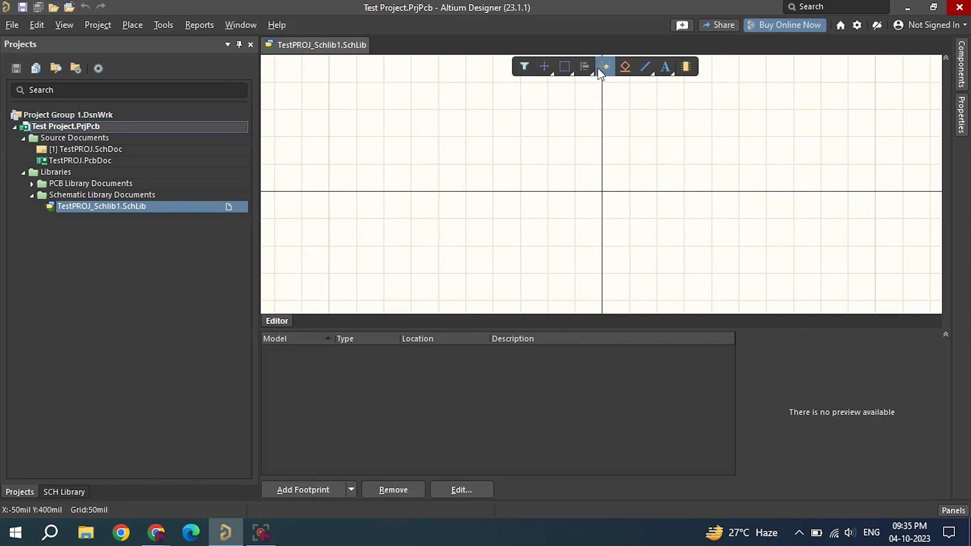
click(605, 69)
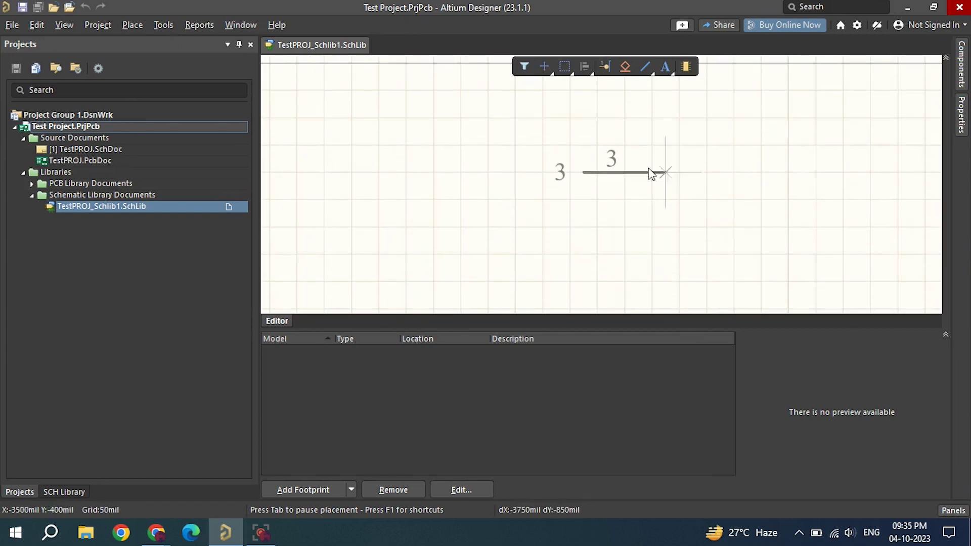
key(Tab)
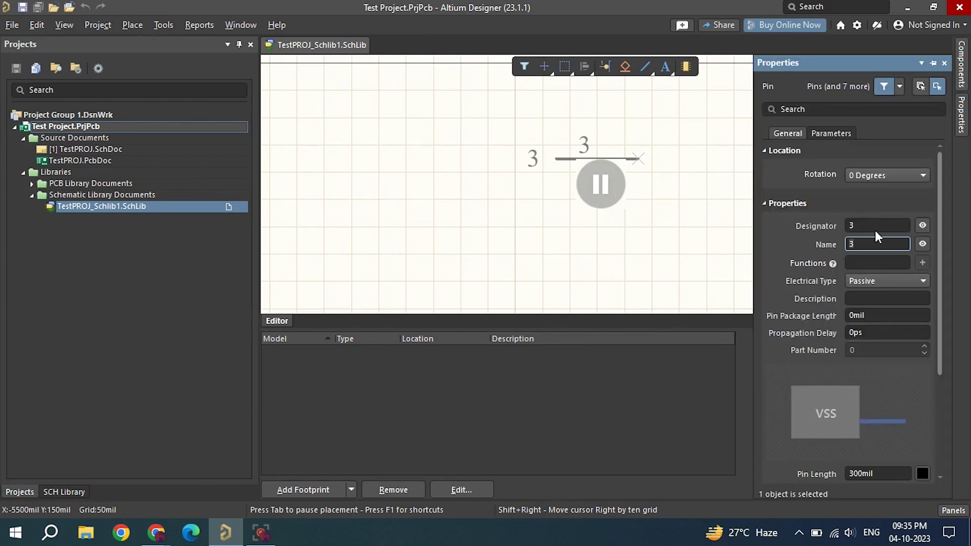
click(875, 228)
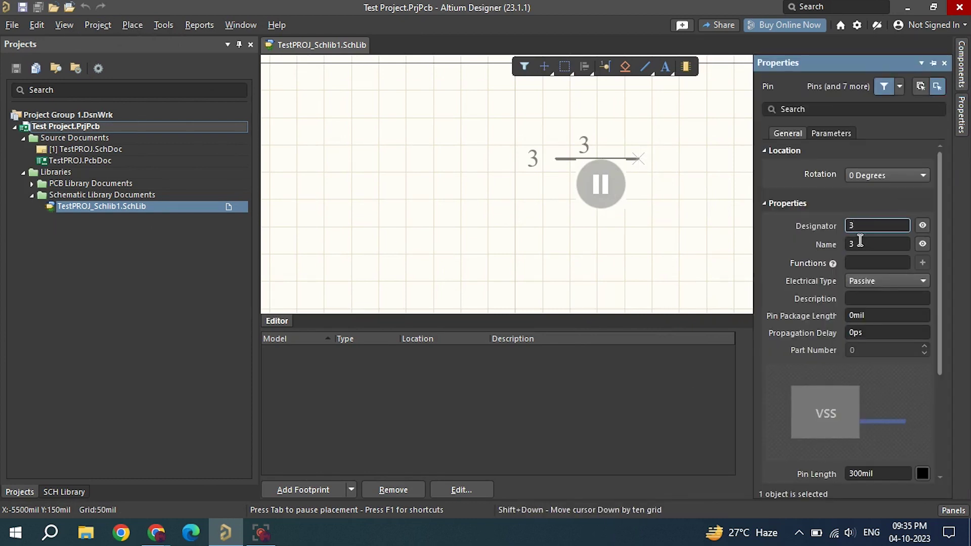
click(860, 243)
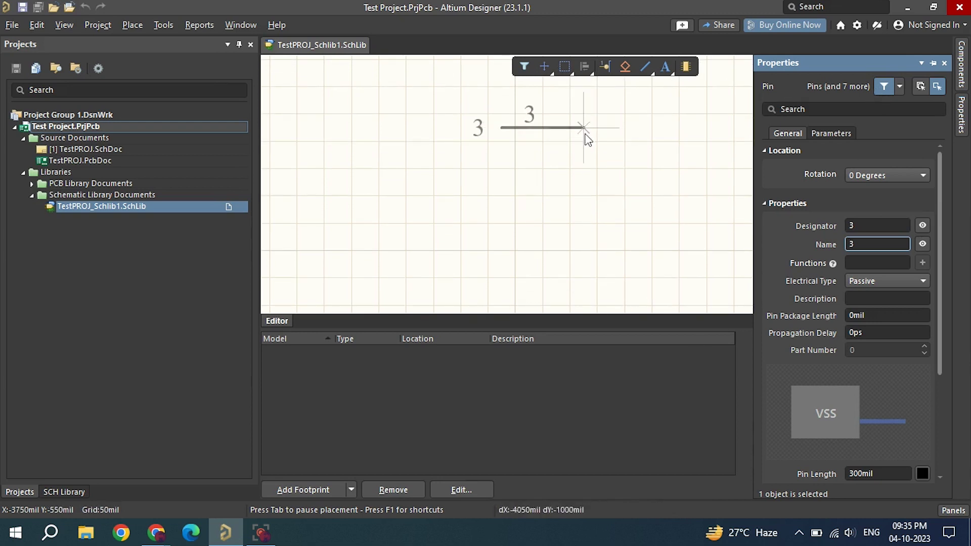
right_click(582, 143)
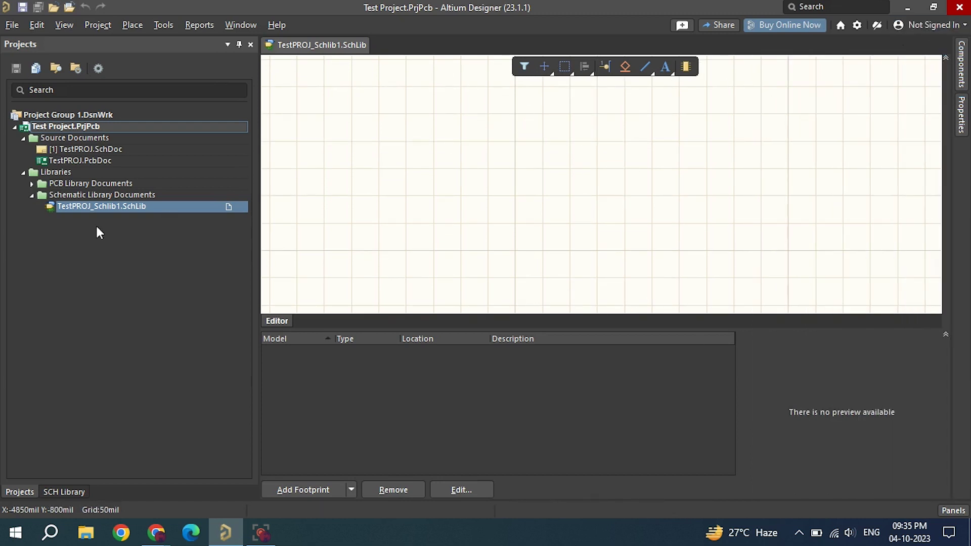
Close the TestPROJ_Schlib1.SchLib document
right_click(302, 44)
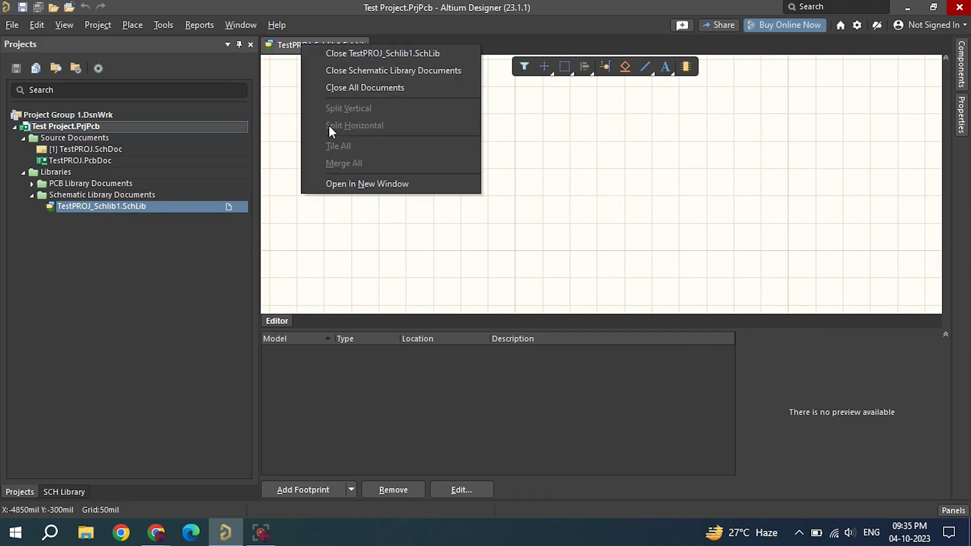
click(347, 54)
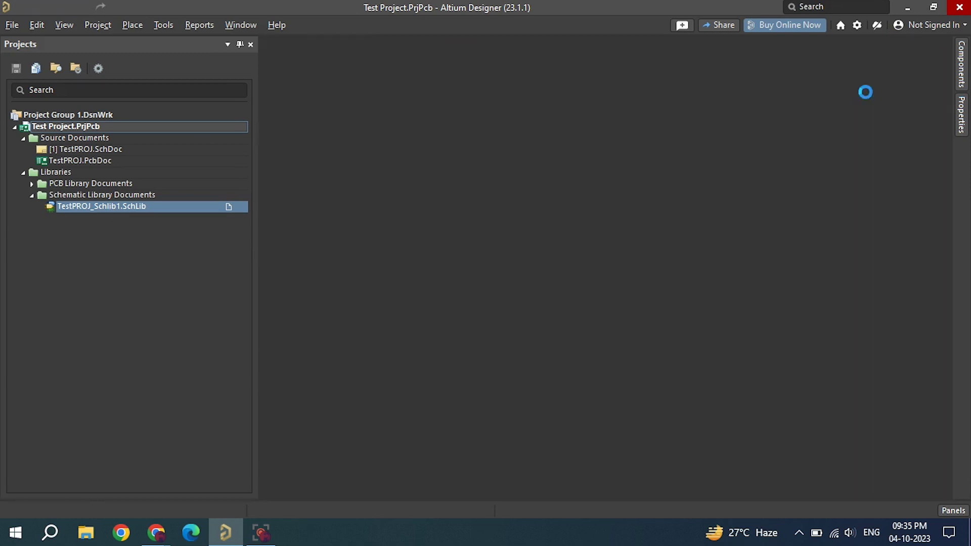
Open the preferences and turn off Enable Auto Pan in the Schematic Graphical Editing settings
click(859, 26)
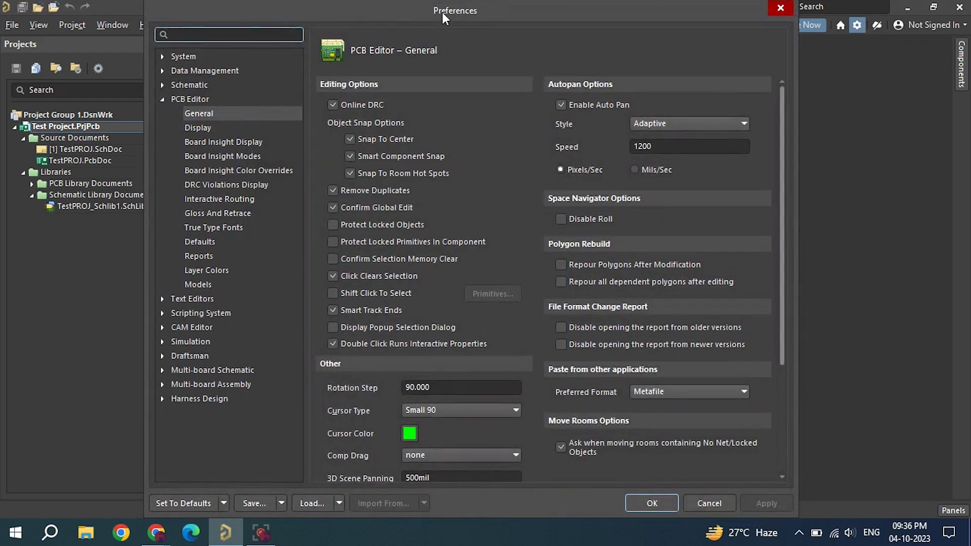
mouse_move(442, 12)
mouse_down()
mouse_move(464, 29)
mouse_move(446, 17)
mouse_up()
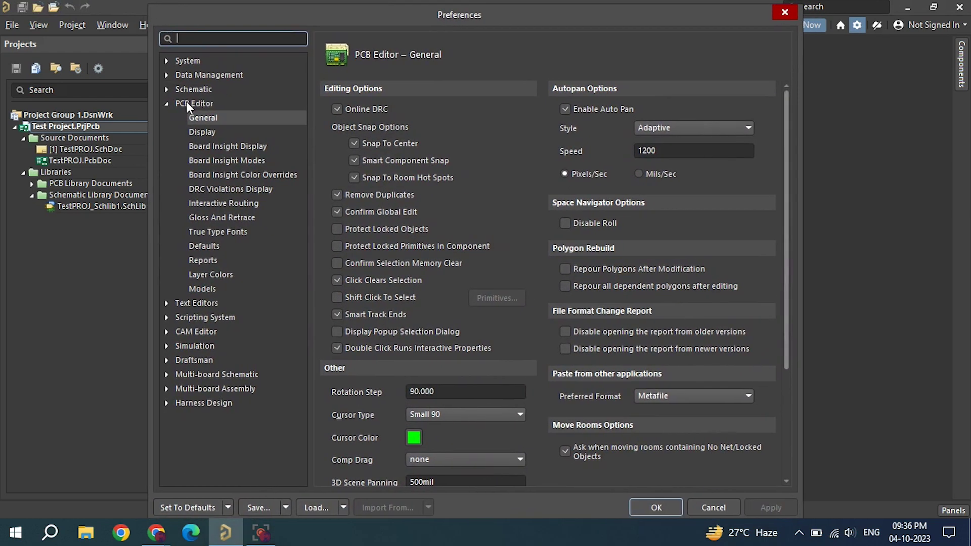
click(165, 104)
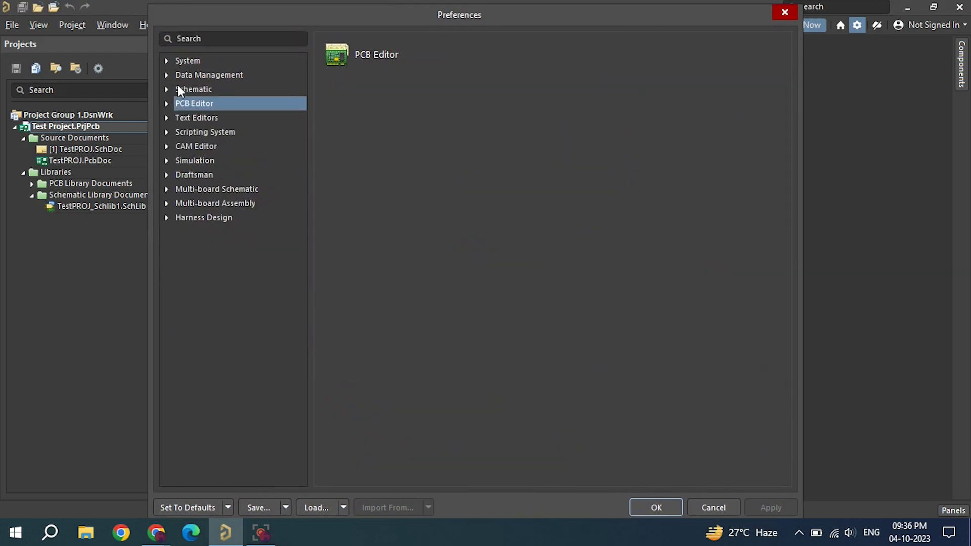
click(167, 61)
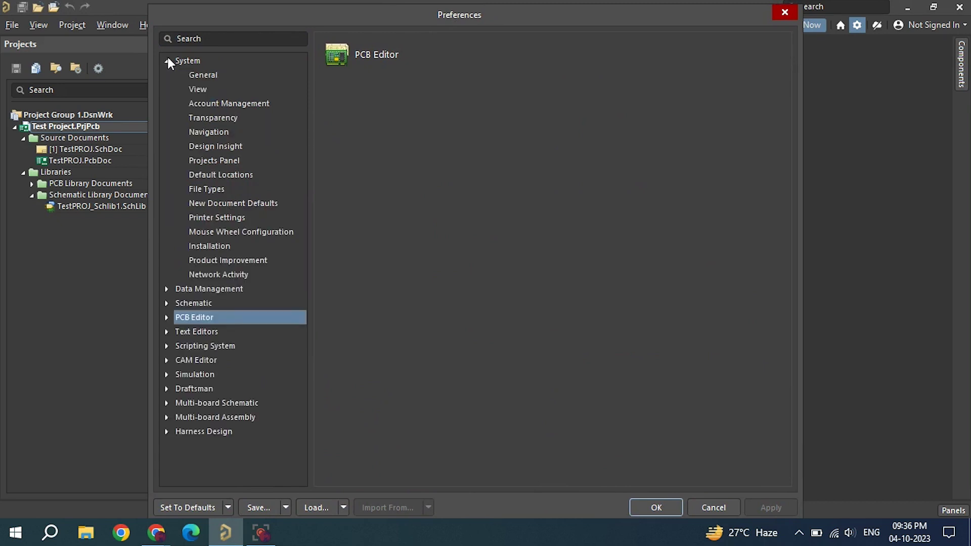
click(192, 77)
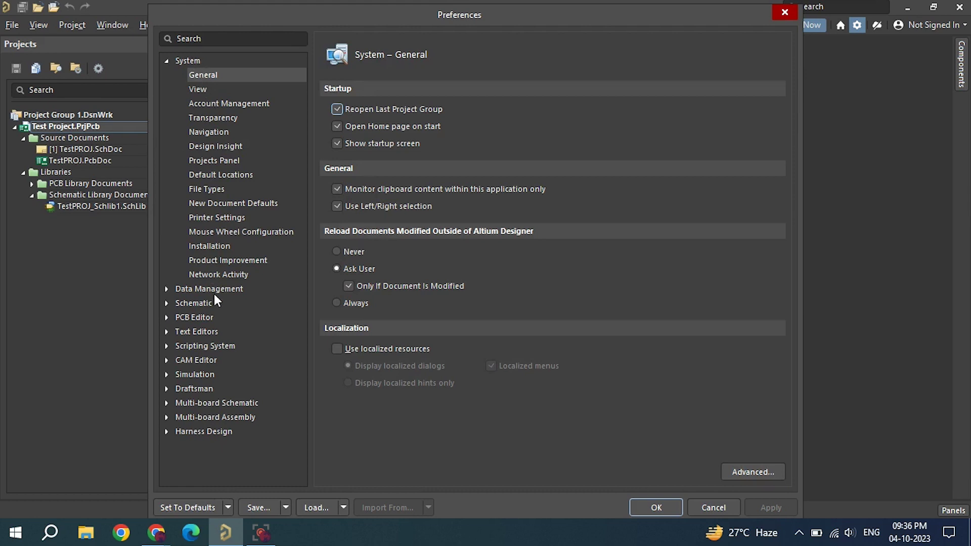
click(167, 61)
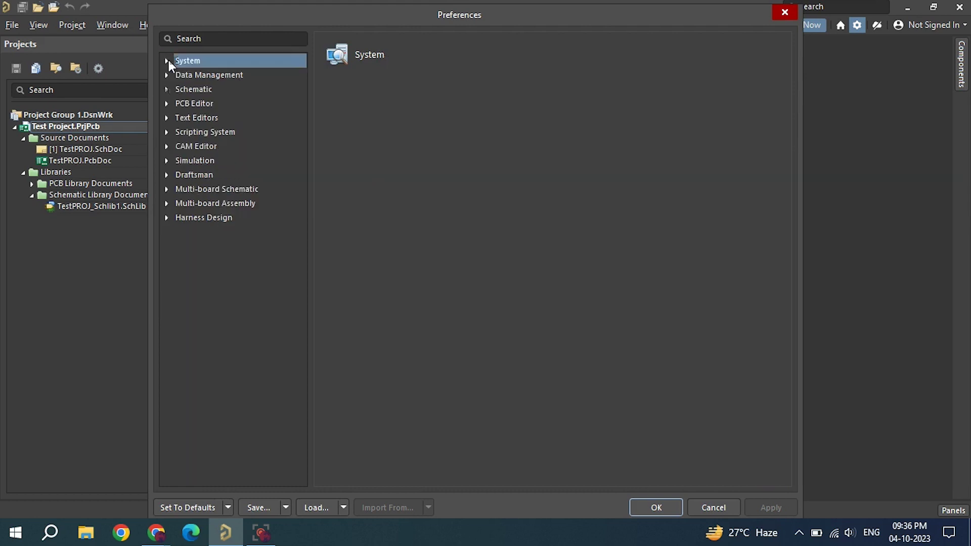
click(166, 89)
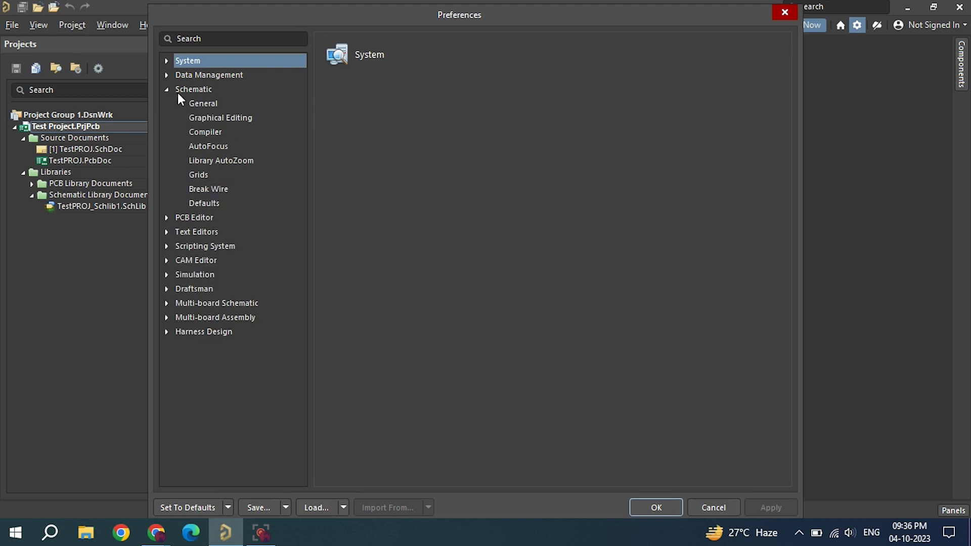
click(207, 121)
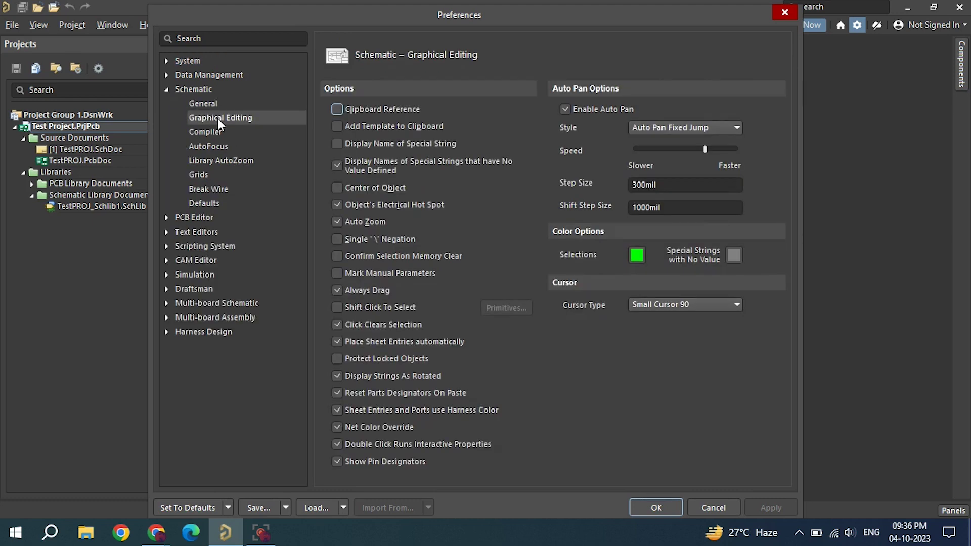
click(584, 108)
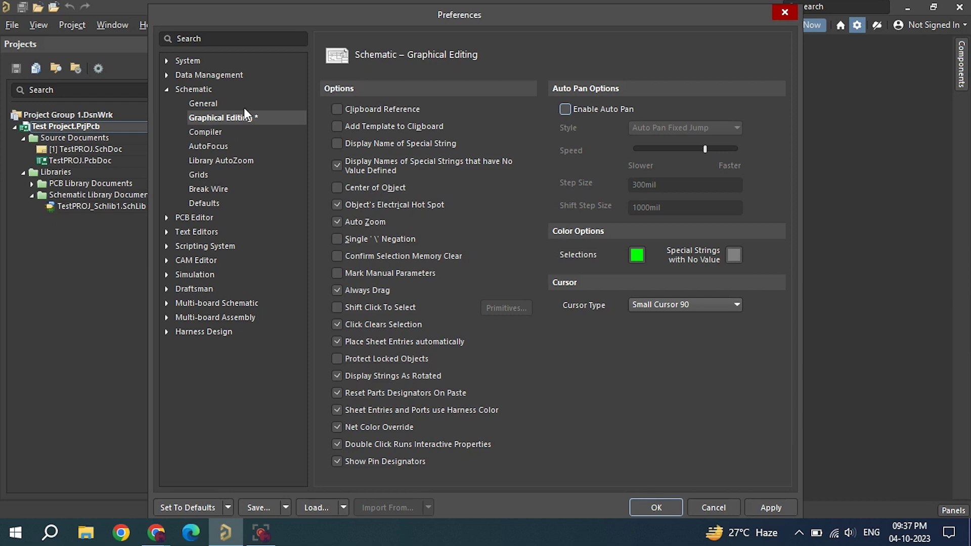
Turn off Enable Auto Pan in the PCB Editor General preferences, then apply the changes and close the preferences
click(201, 217)
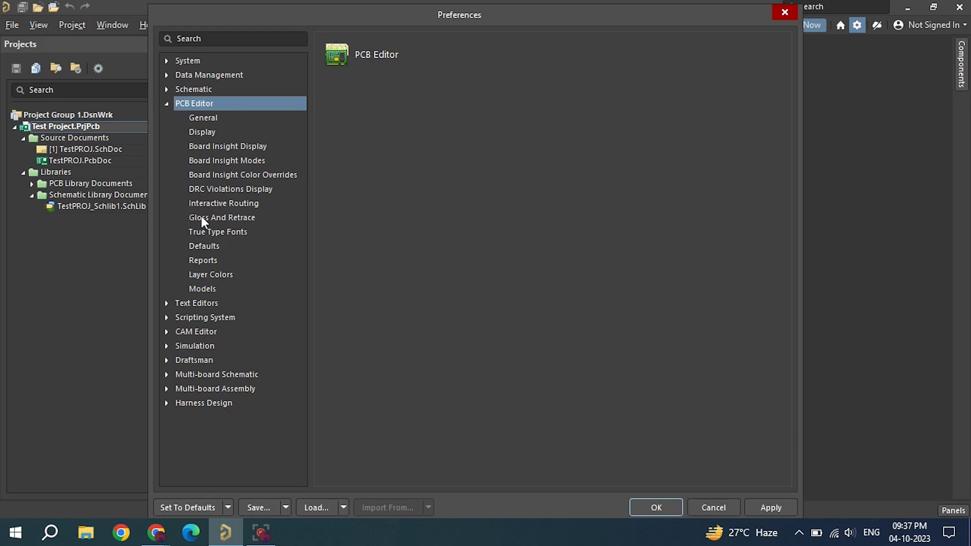
click(219, 132)
click(218, 117)
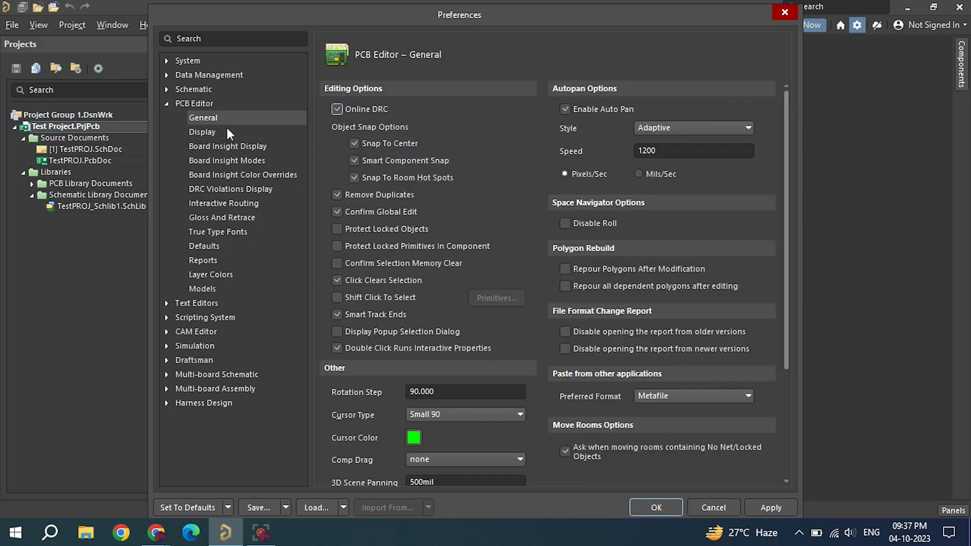
click(576, 109)
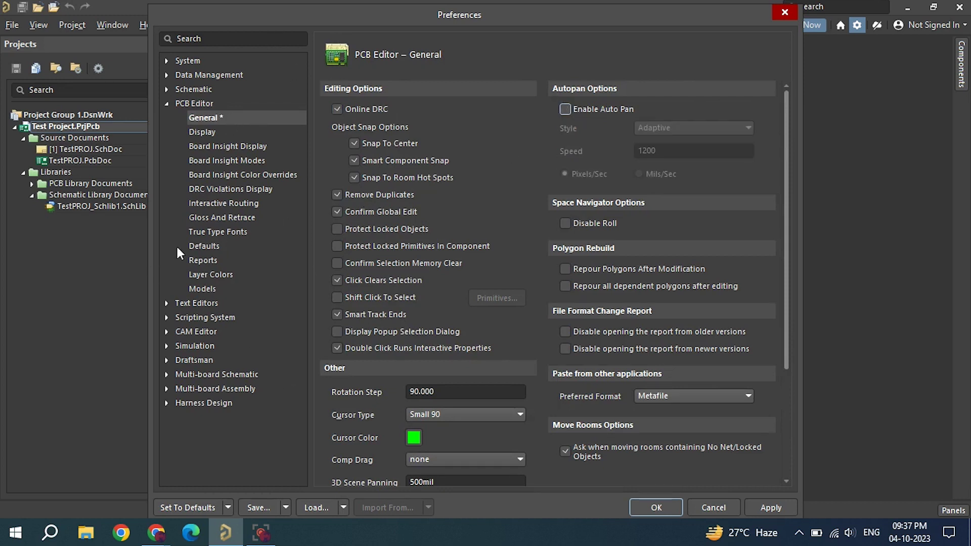
drag(368, 16, 357, 4)
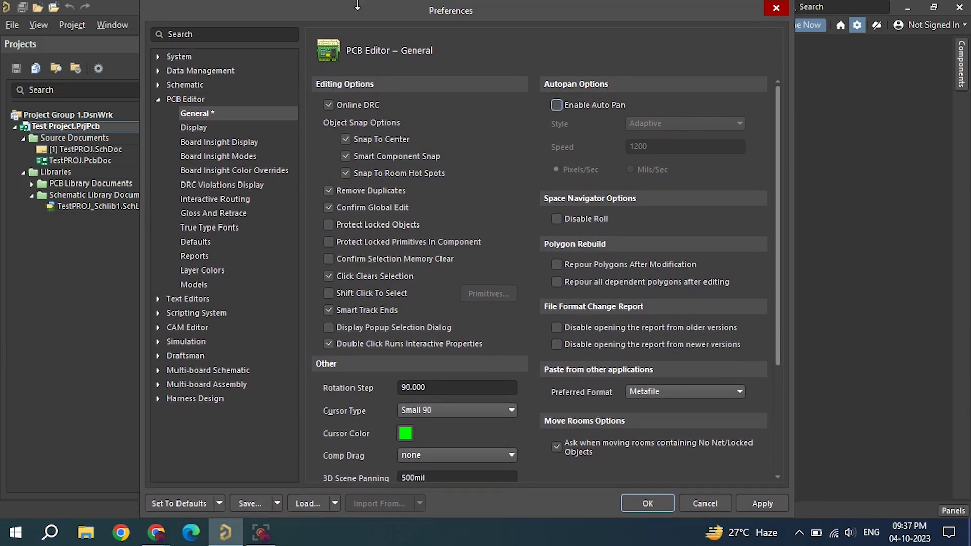
click(743, 504)
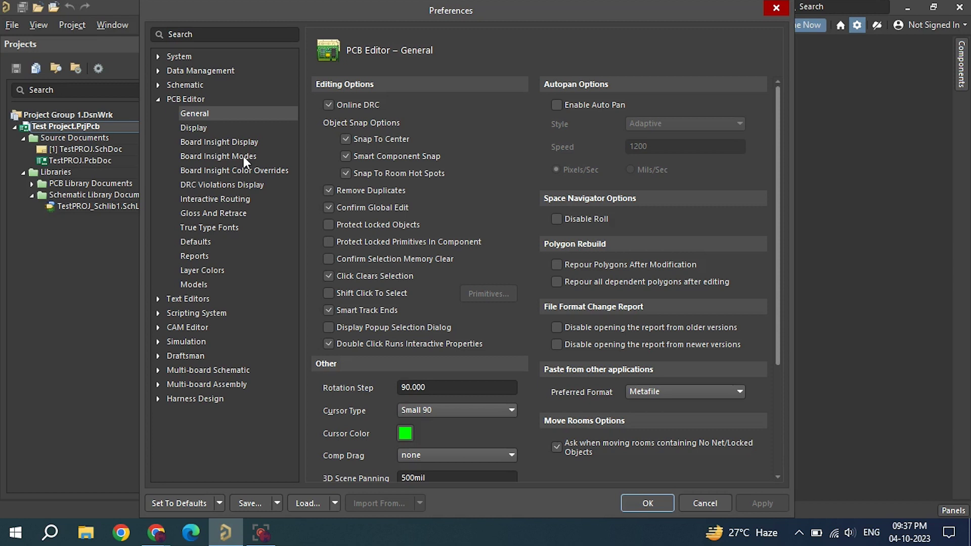
click(639, 500)
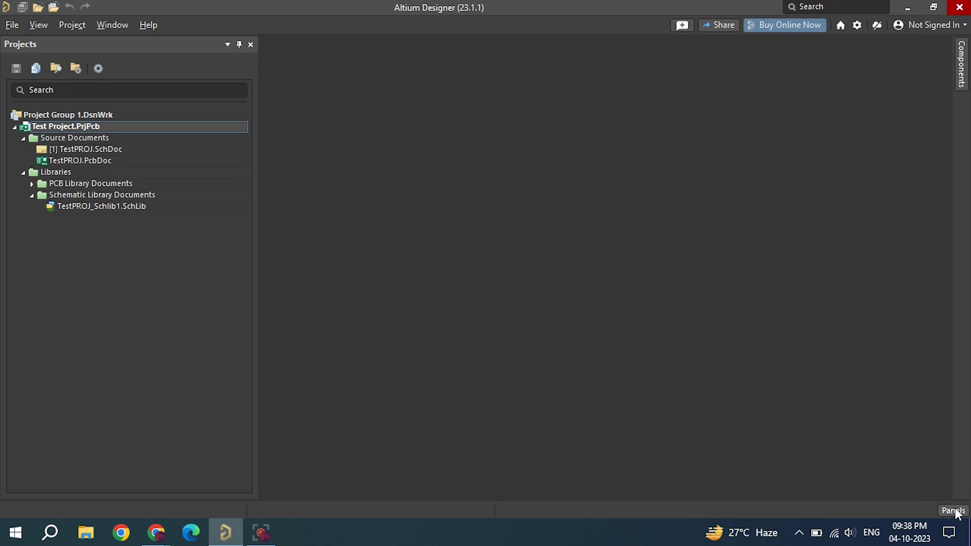
Sign in to the Altium account through Google, choosing the first listed Google account
click(922, 24)
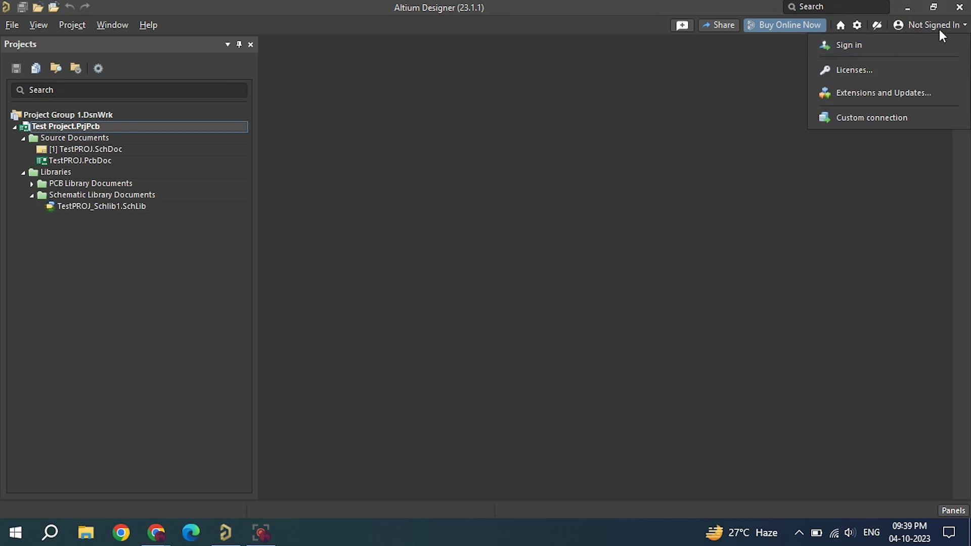
click(898, 56)
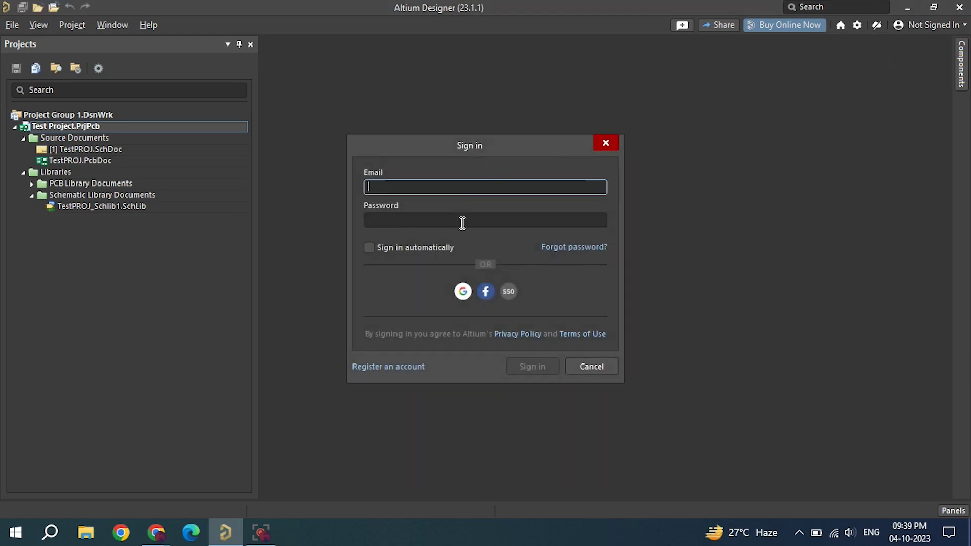
click(462, 293)
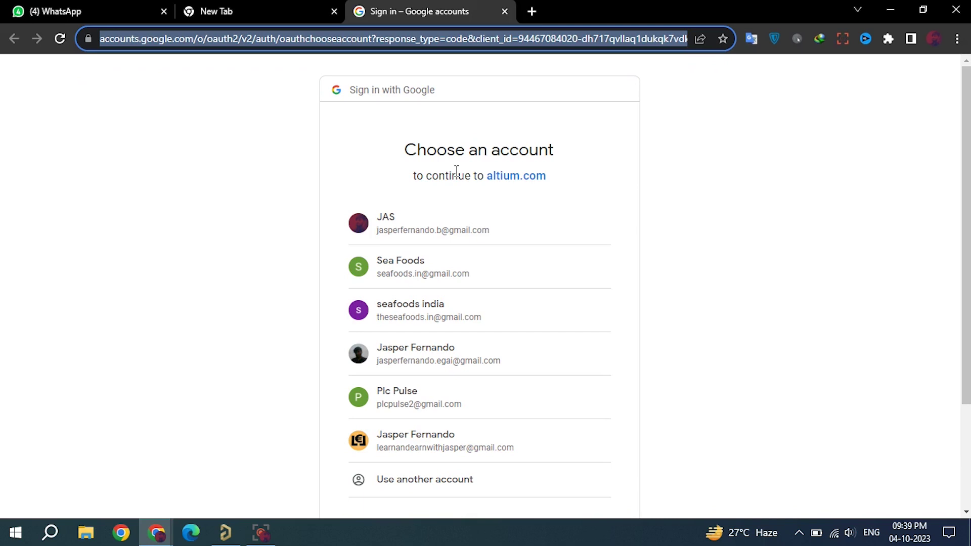
click(430, 218)
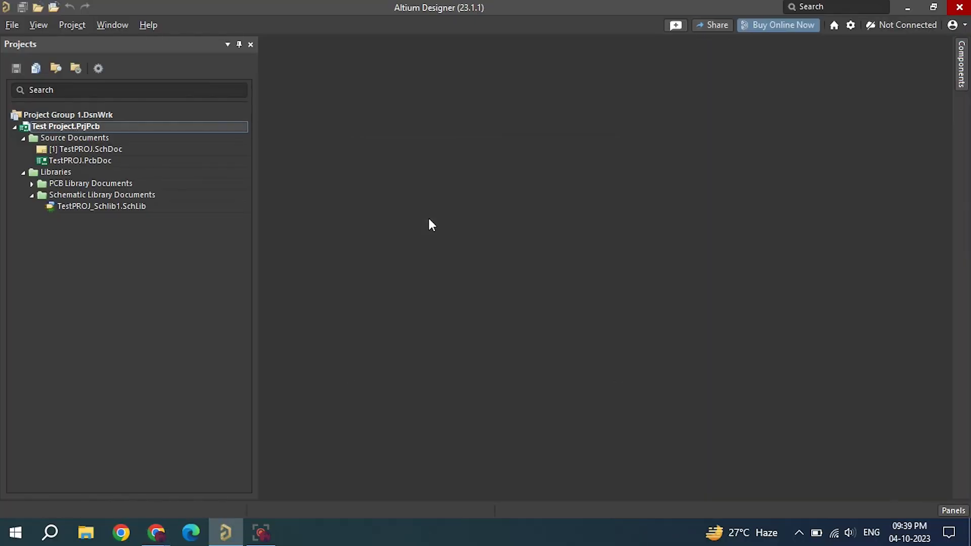
View the signed-in user's profile page in the browser and return to Altium Designer
click(961, 25)
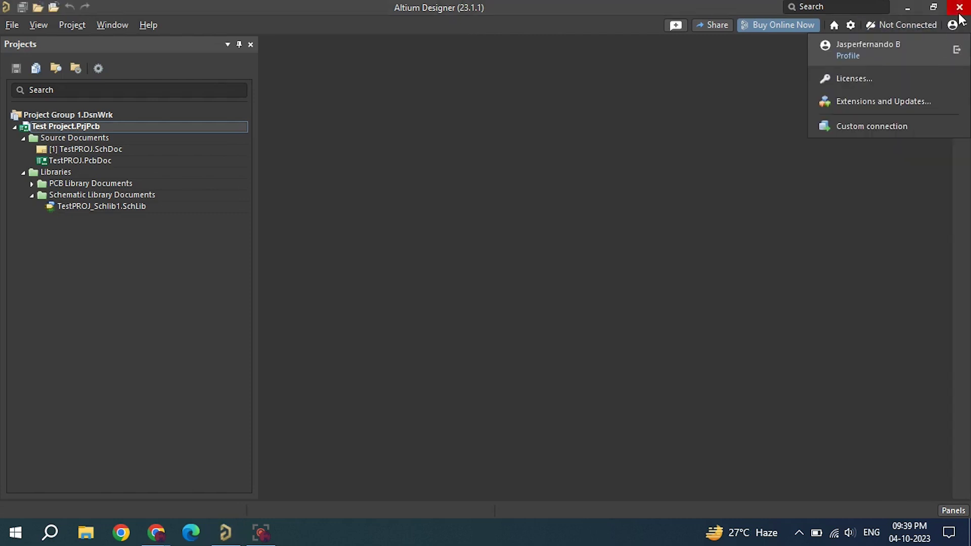
click(845, 52)
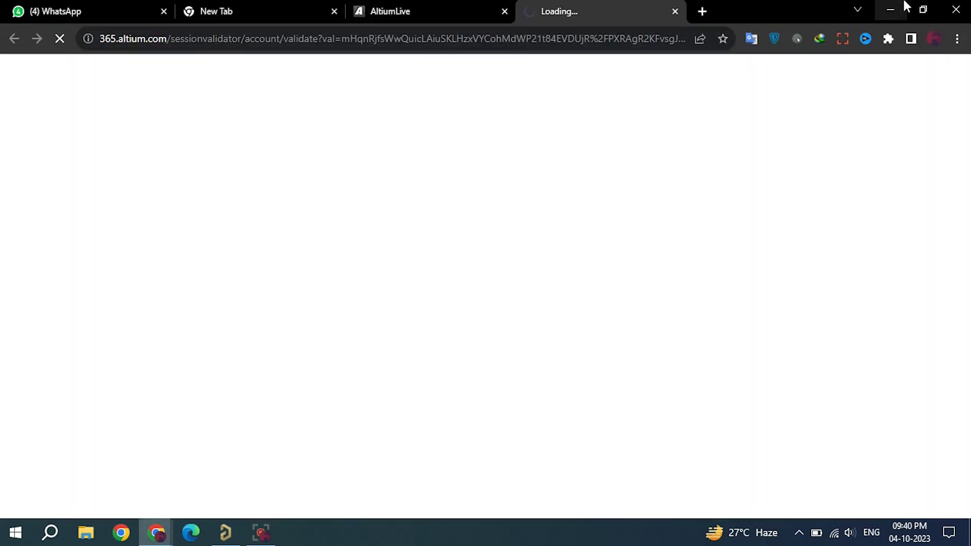
click(892, 8)
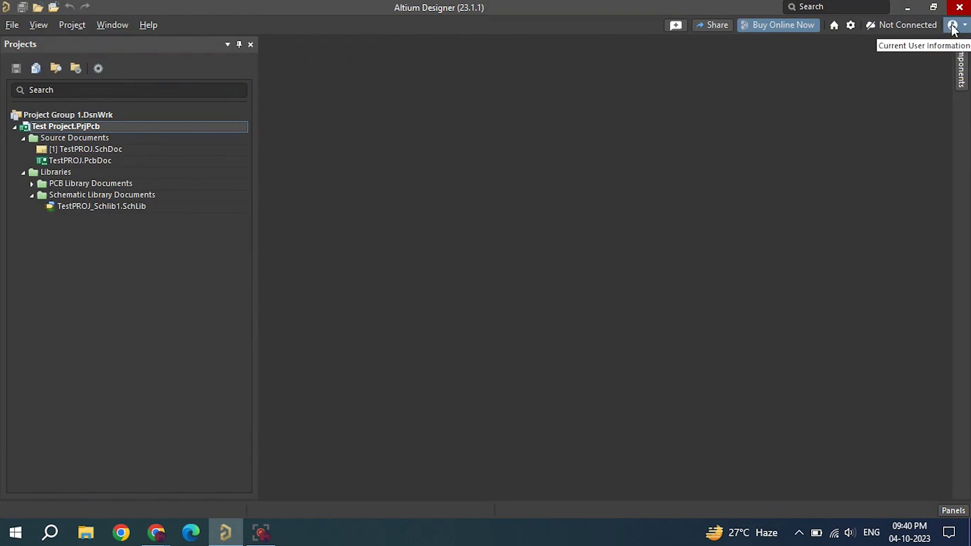
Show the Manufacturer Part Search and remove the existing 541-3976-2-ND search term
click(953, 512)
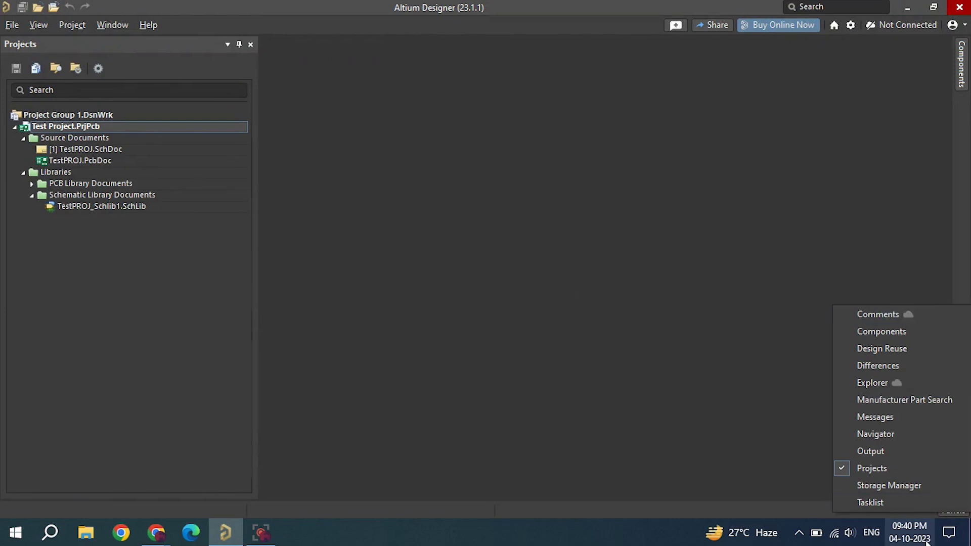
click(748, 424)
click(962, 512)
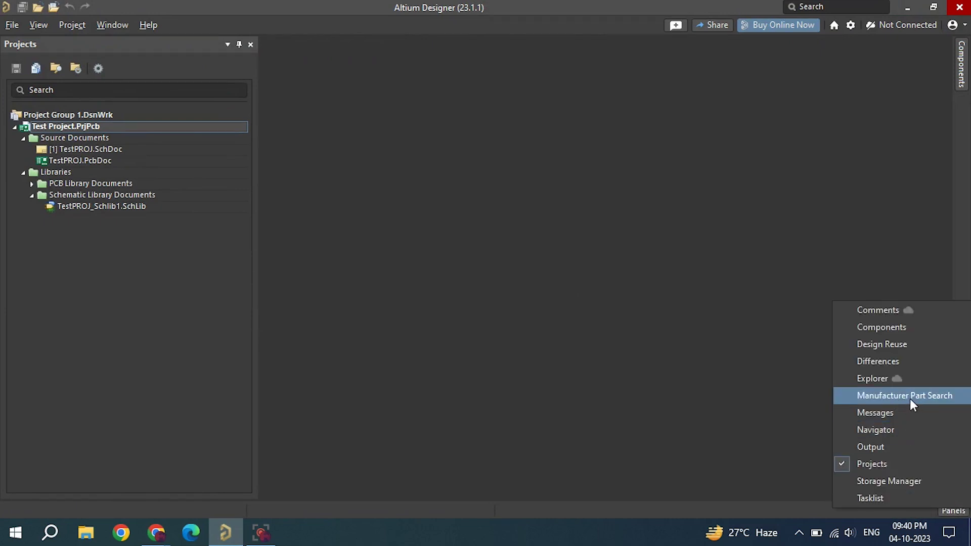
click(912, 396)
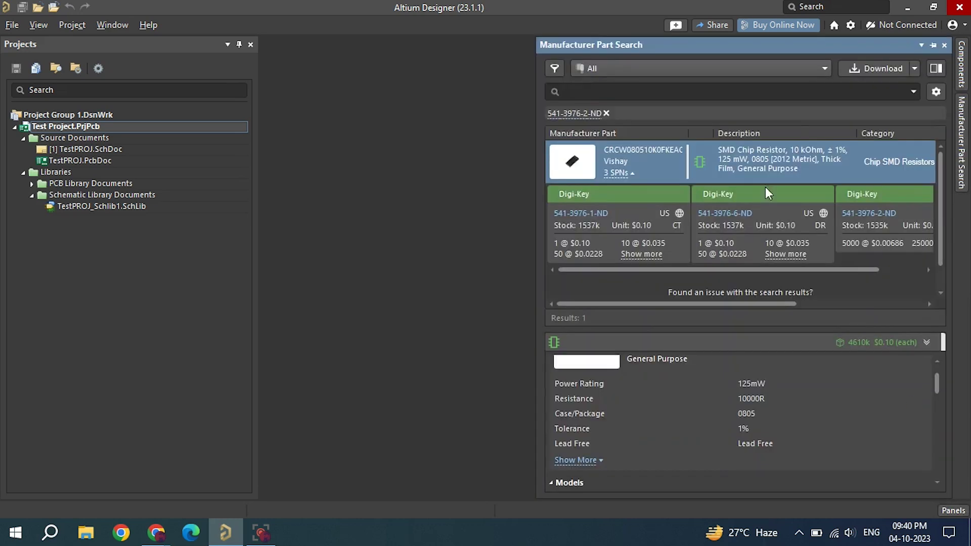
click(606, 114)
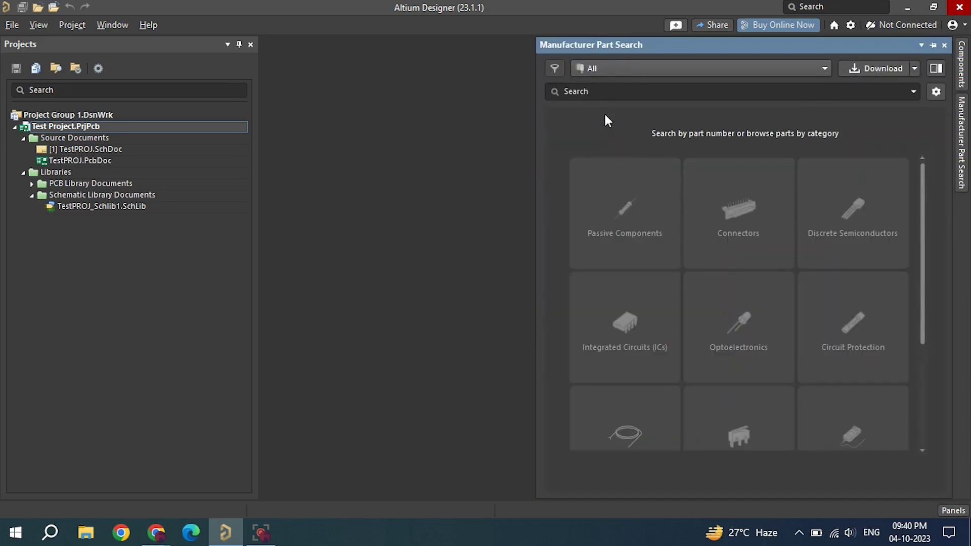
Examine the Parts Providers preferences of the Manufacturer Part Search, covering enabled locations, currencies and suppliers, and close them
click(936, 96)
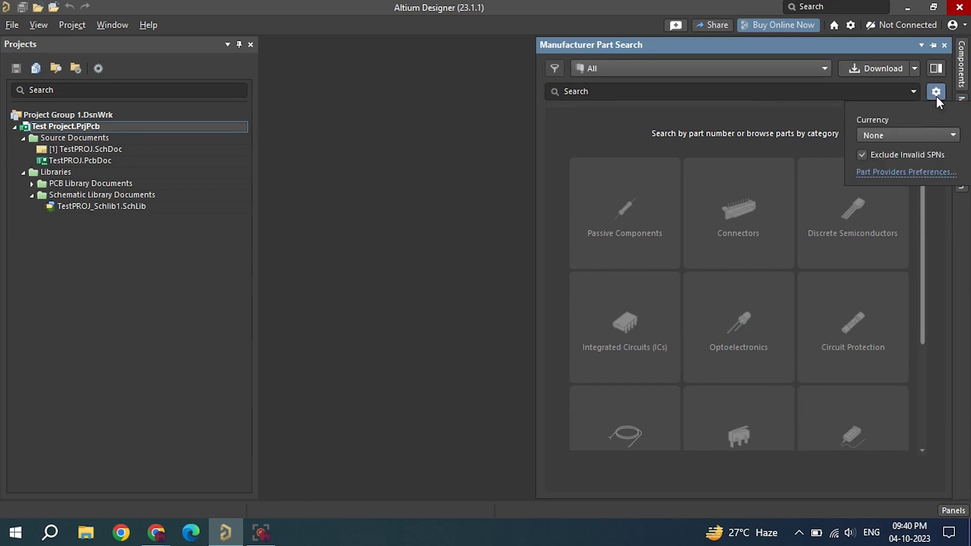
click(896, 173)
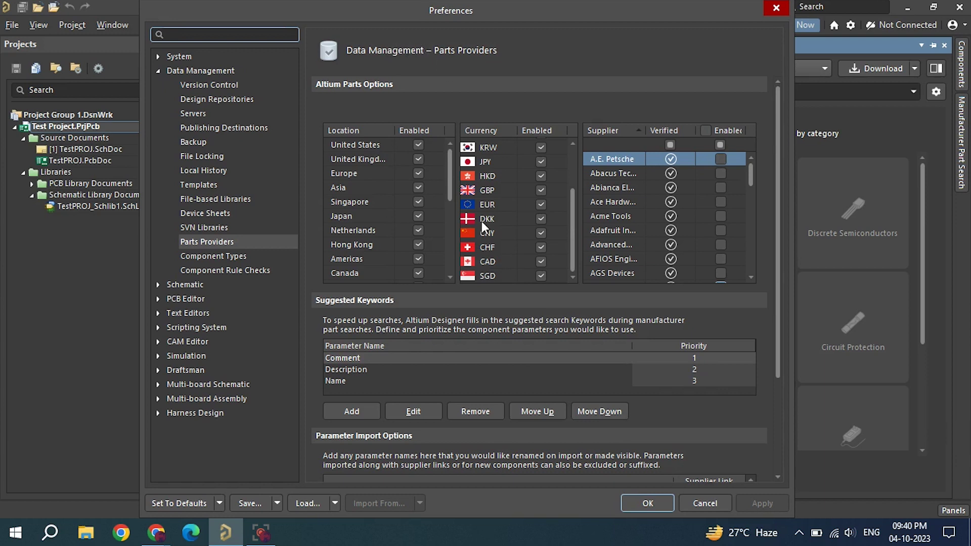
scroll(650, 193, down, 10)
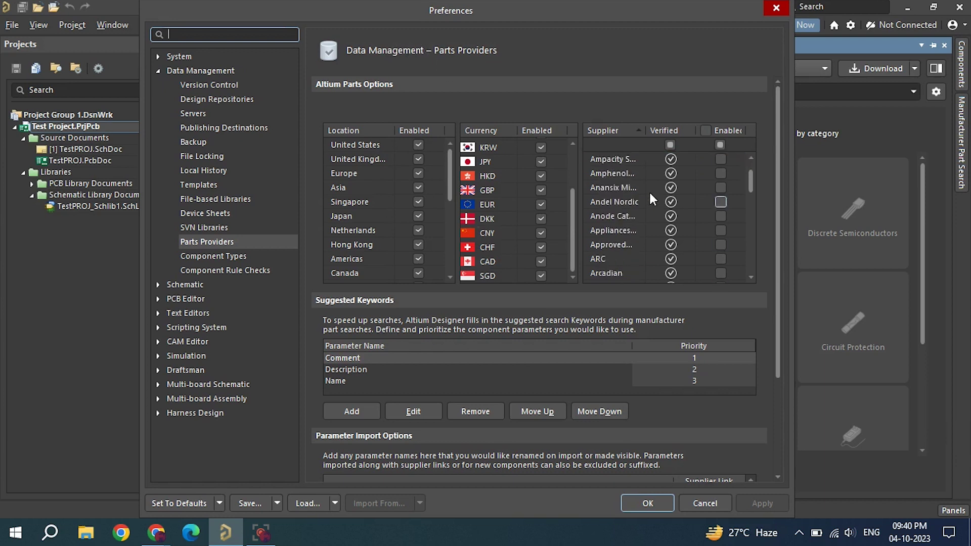
scroll(645, 192, down, 12)
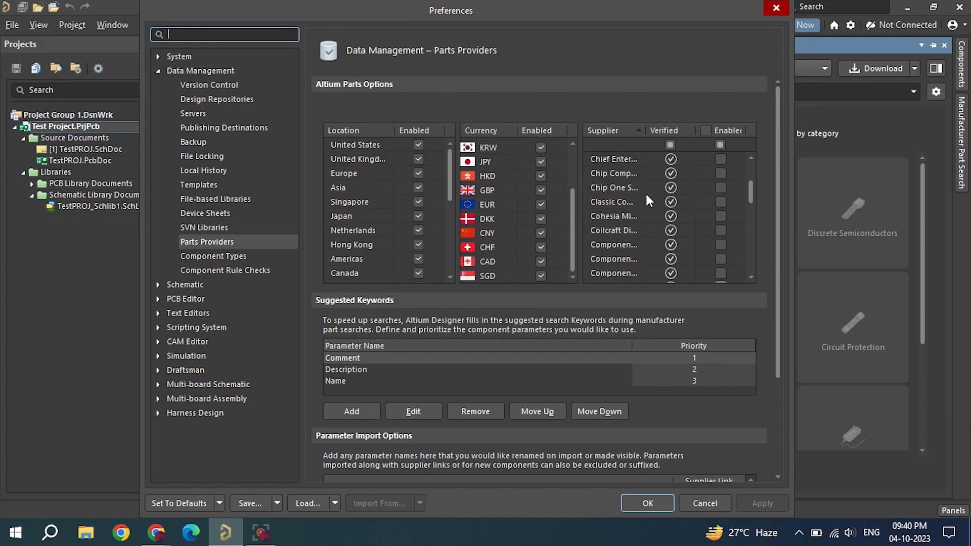
scroll(622, 270, down, 12)
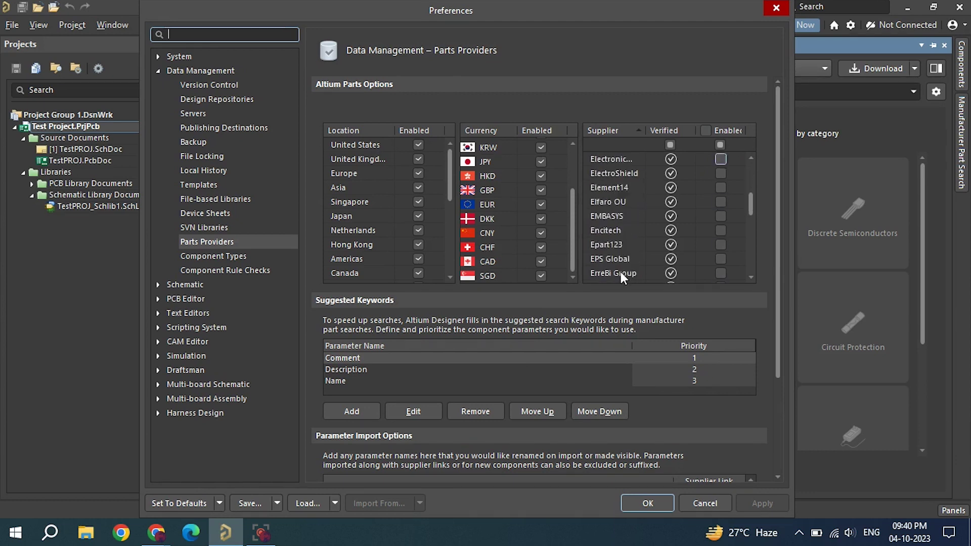
scroll(621, 272, down, 12)
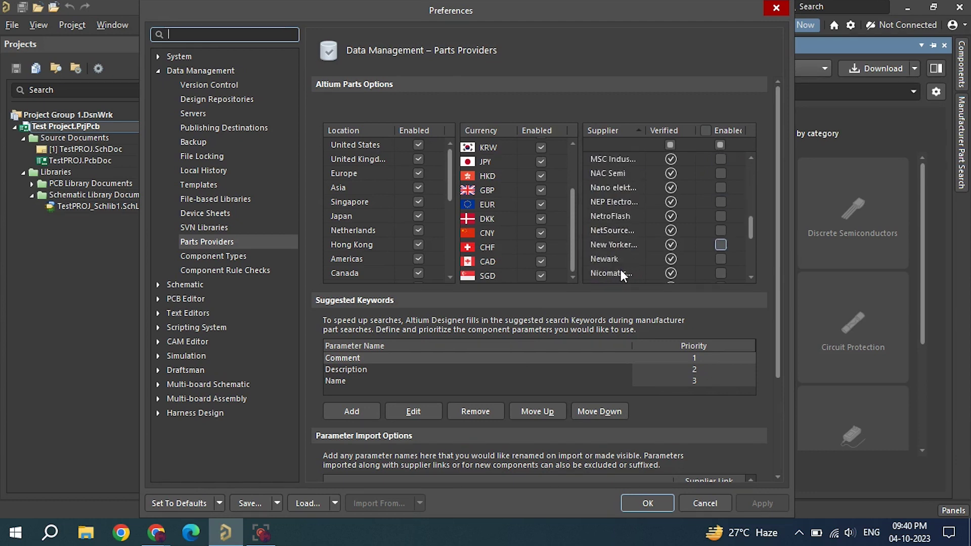
scroll(621, 269, down, 12)
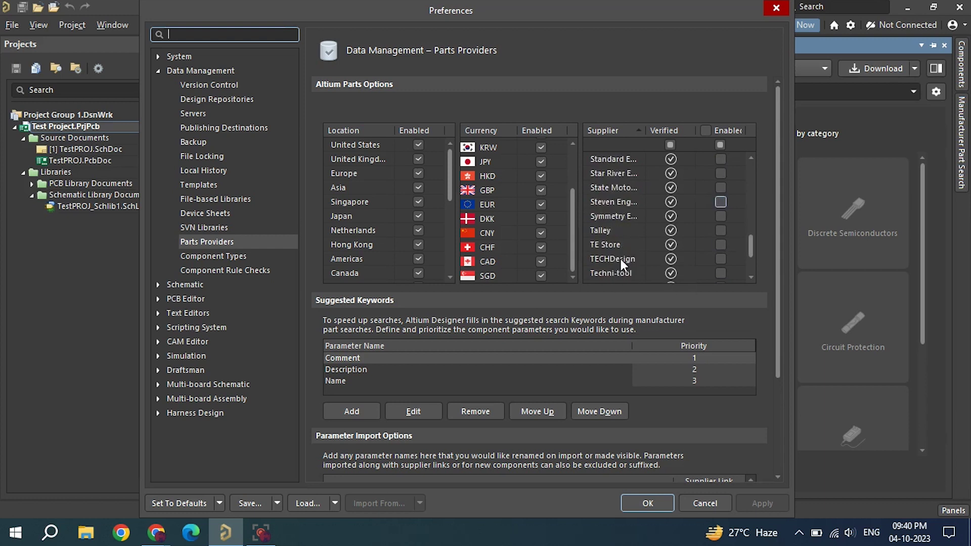
scroll(621, 244, down, 3)
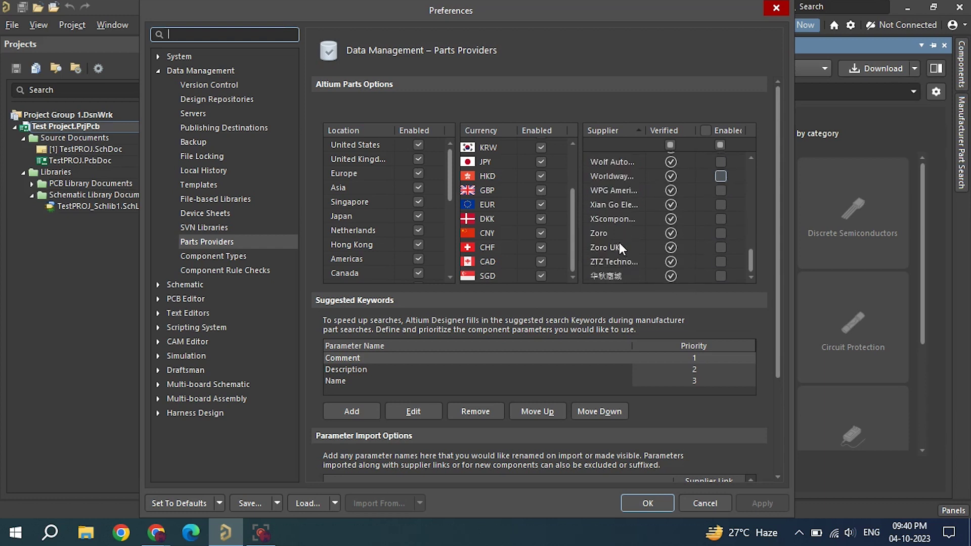
scroll(619, 242, up, 15)
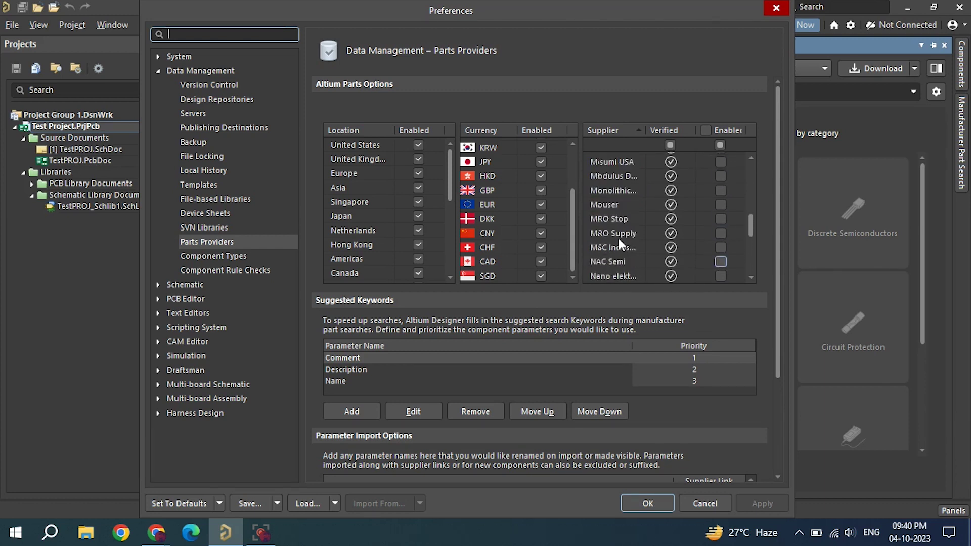
scroll(618, 239, up, 6)
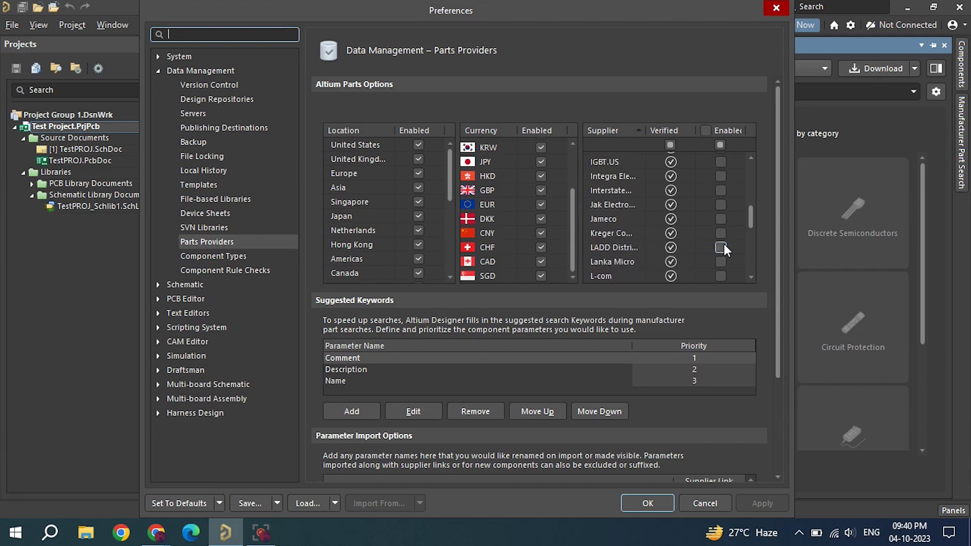
scroll(723, 244, up, 8)
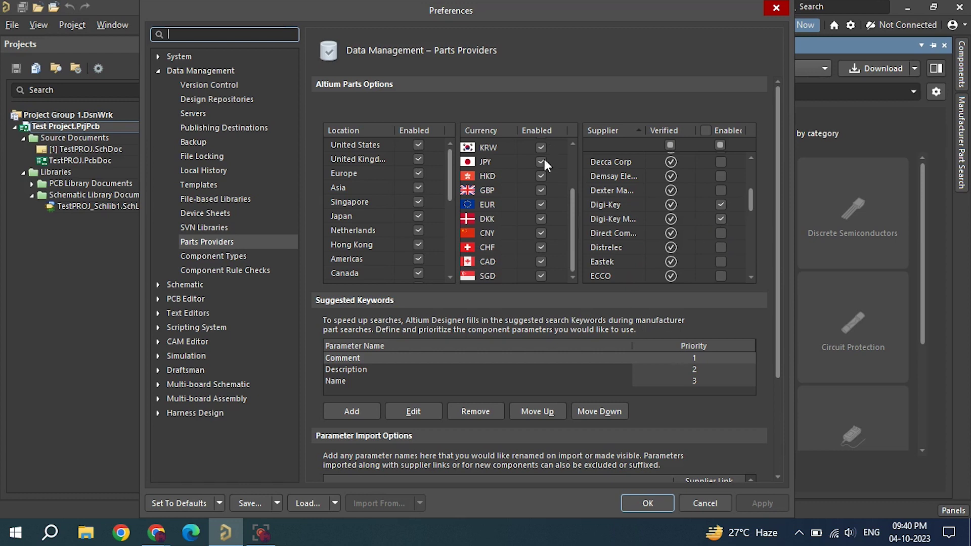
scroll(505, 193, up, 3)
scroll(506, 195, down, 1)
scroll(506, 195, up, 1)
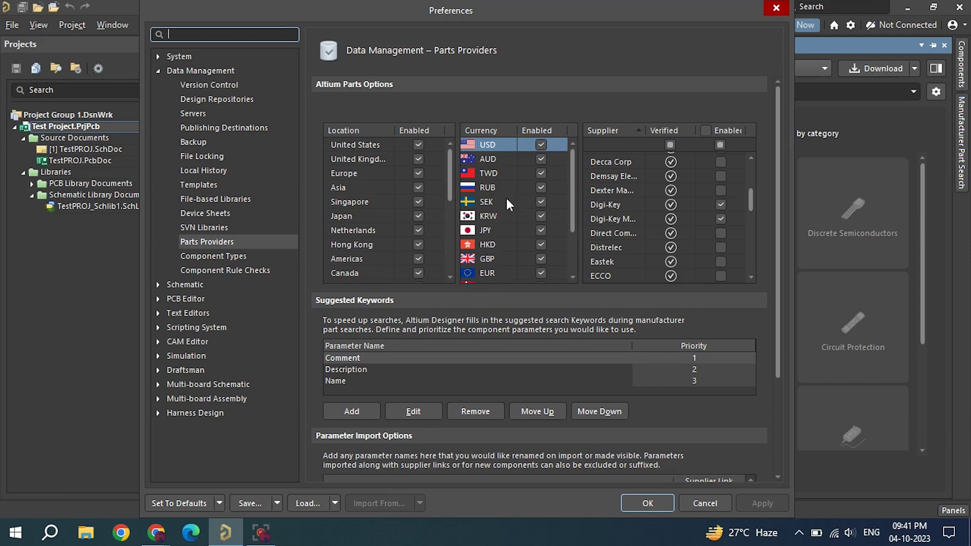
click(671, 498)
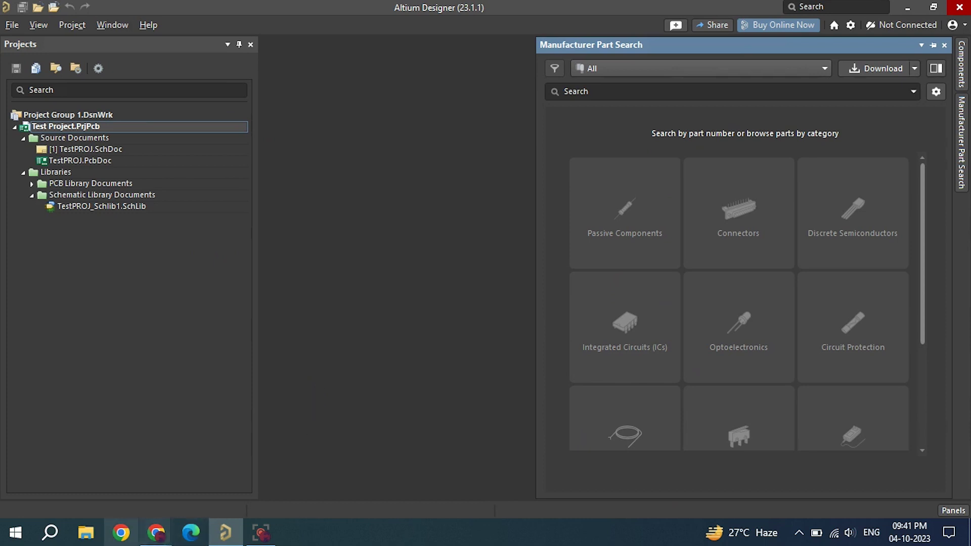
Switch to Chrome and open the DigiKey India website in the empty new tab
mouse_move(156, 532)
click(99, 454)
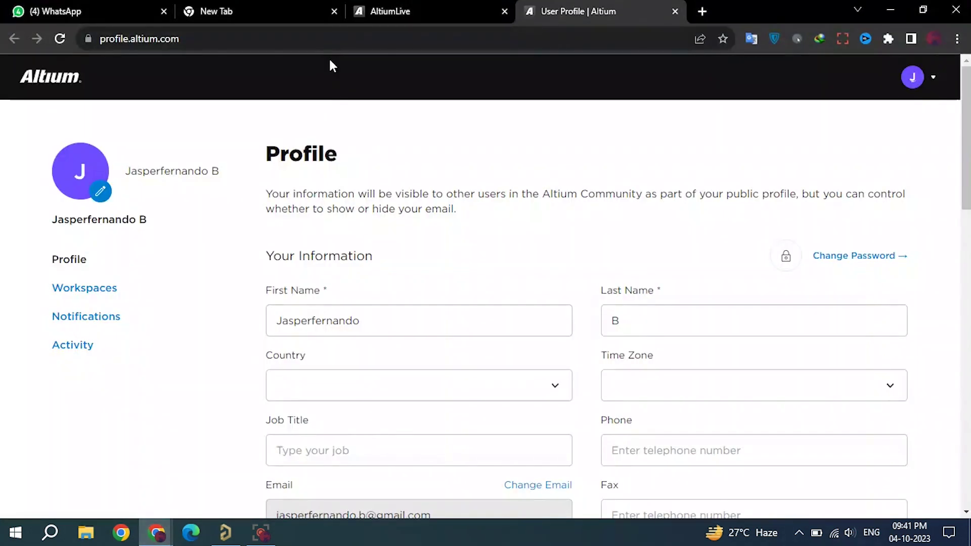
click(303, 6)
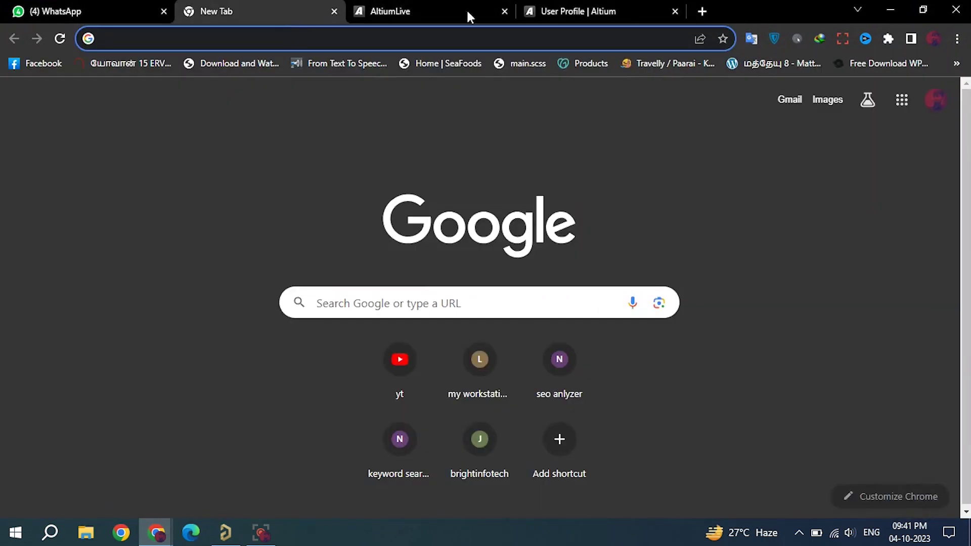
click(567, 11)
scroll(716, 435, down, 12)
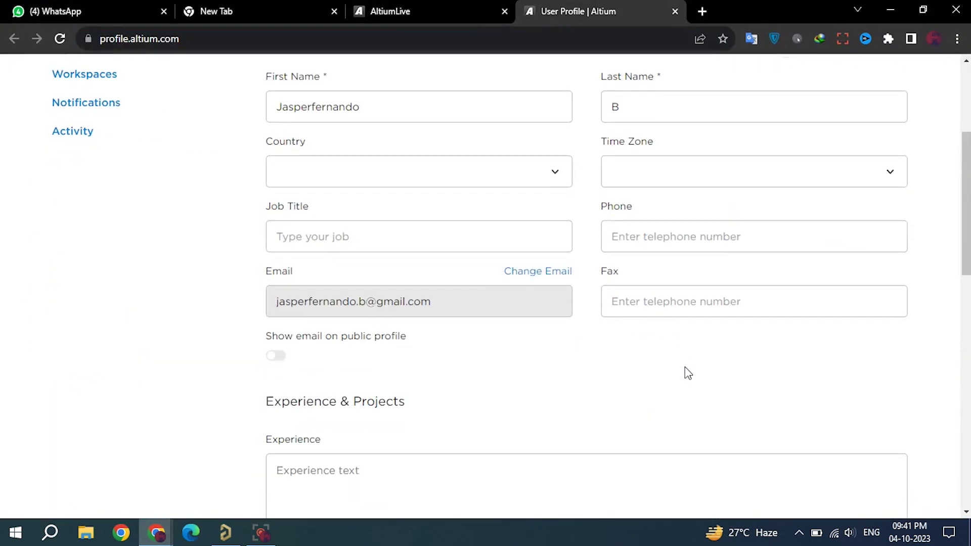
scroll(587, 361, up, 6)
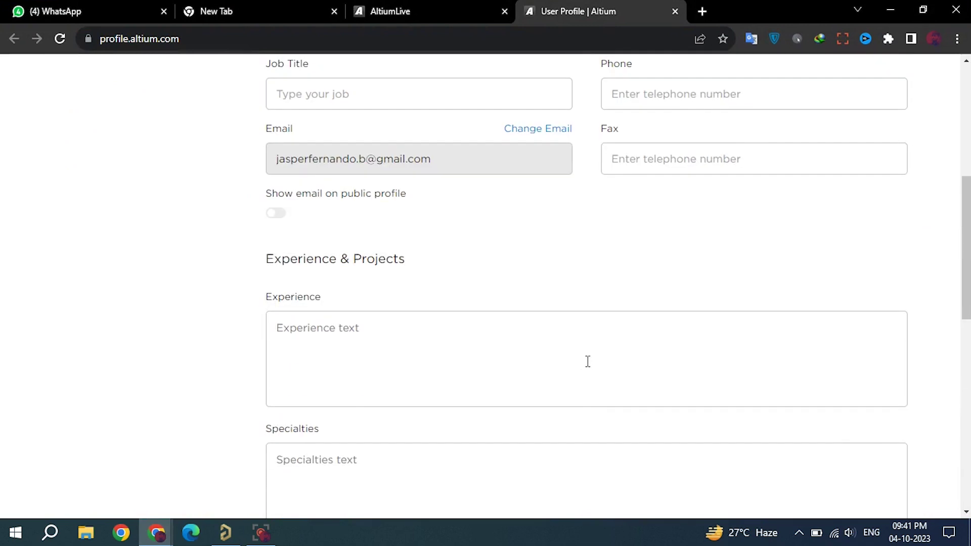
click(202, 11)
click(231, 40)
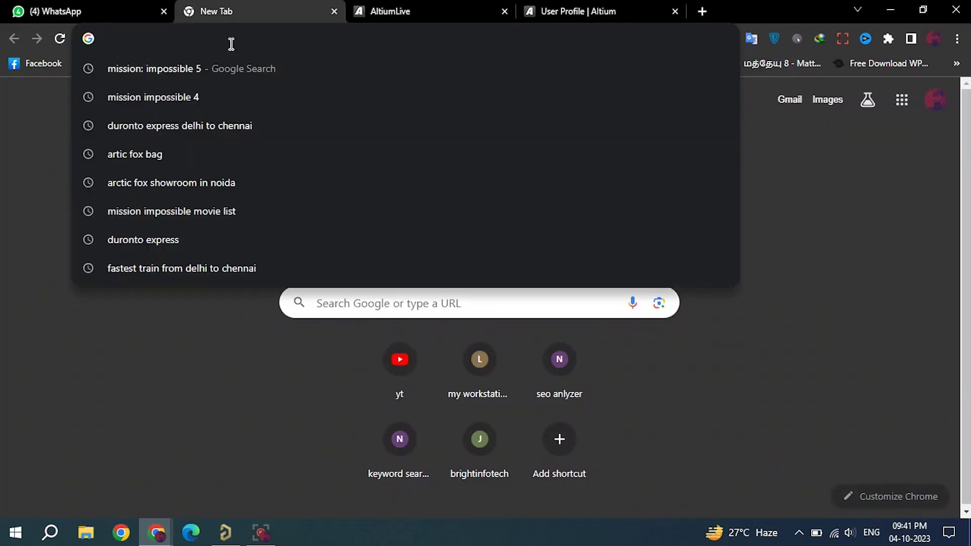
text(digi)
key(Return)
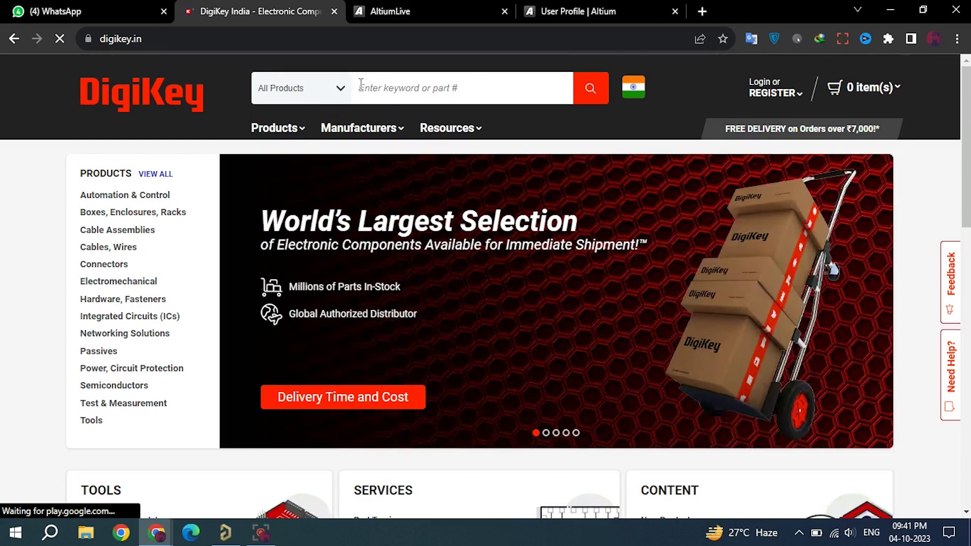
Search DigiKey for "resistor 0805" and open the Chip Resistor - Surface Mount category
text(tes)
key(BackSpace)
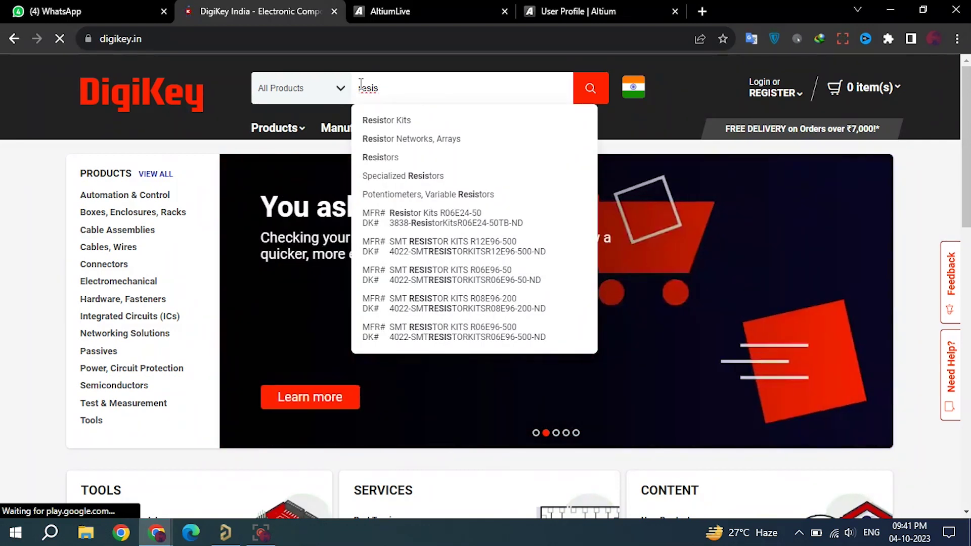
text(tor )
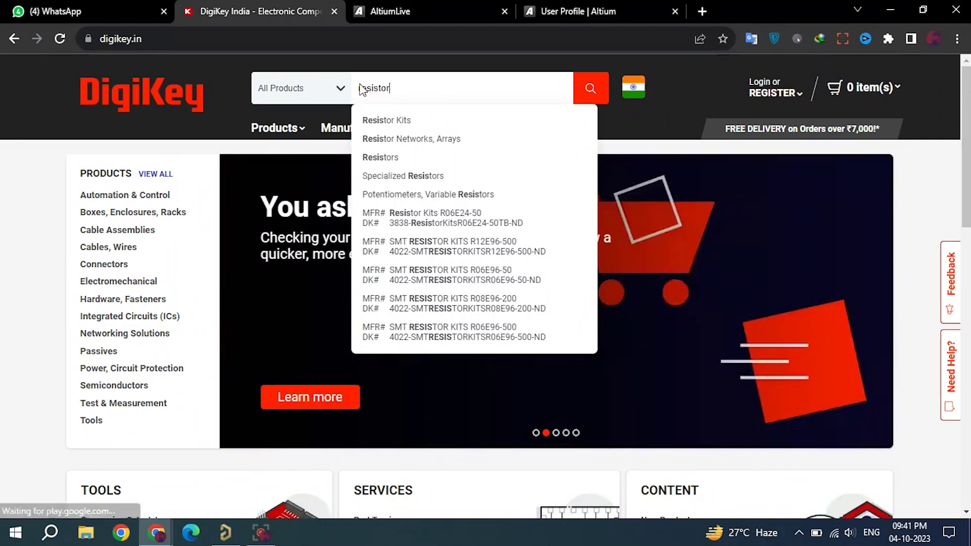
text(080)
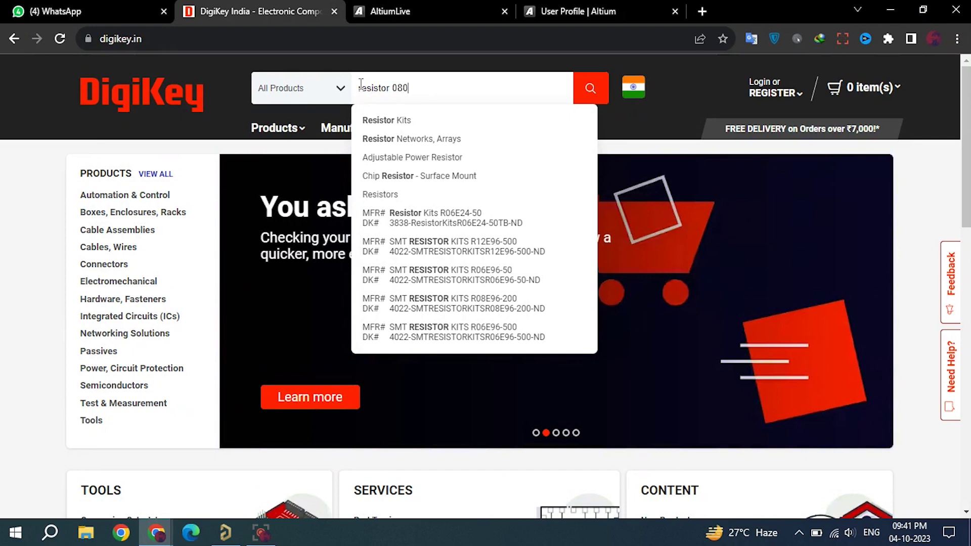
text(5)
key(Return)
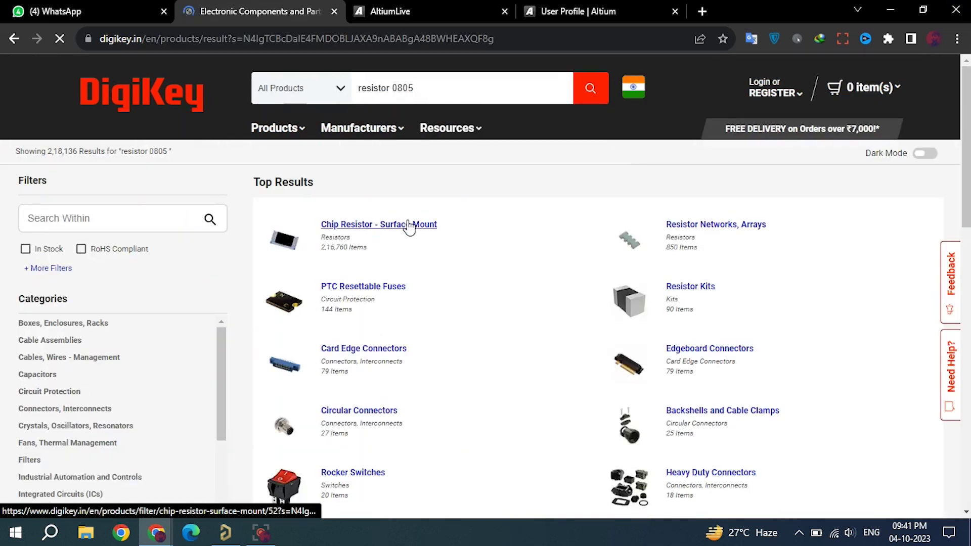
click(409, 225)
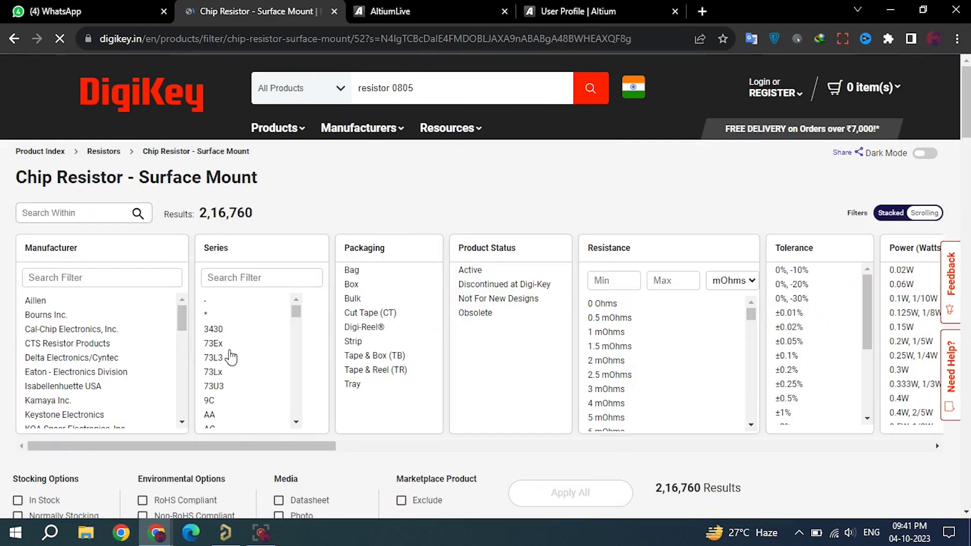
Filter the chip resistors by manufacturer Vishay Dale and EDA/CAD Models media, and apply the filters
scroll(150, 354, down, 3)
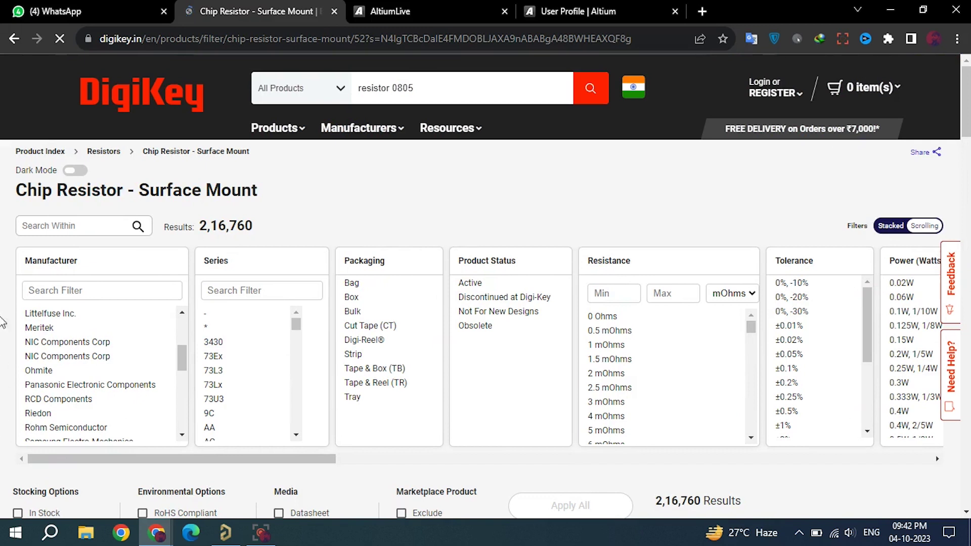
scroll(70, 334, down, 5)
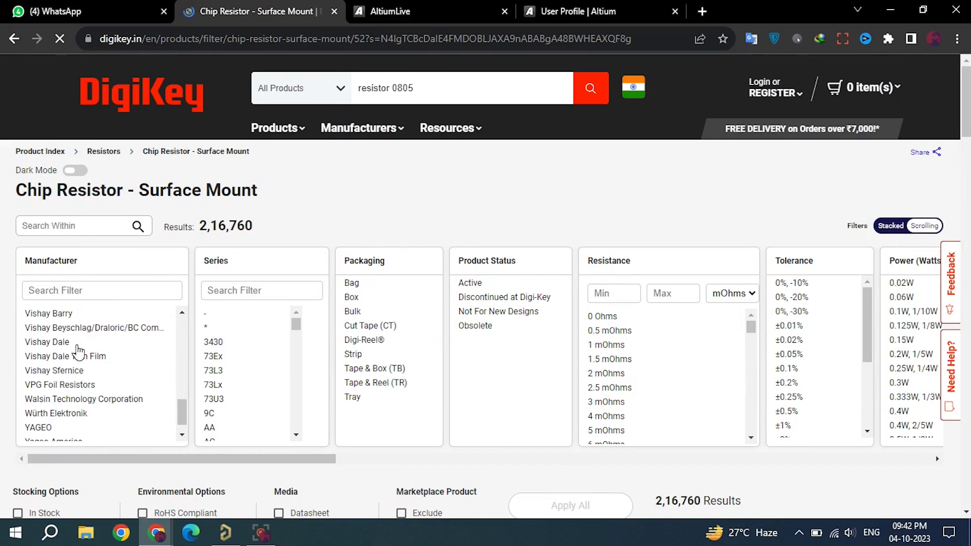
click(70, 344)
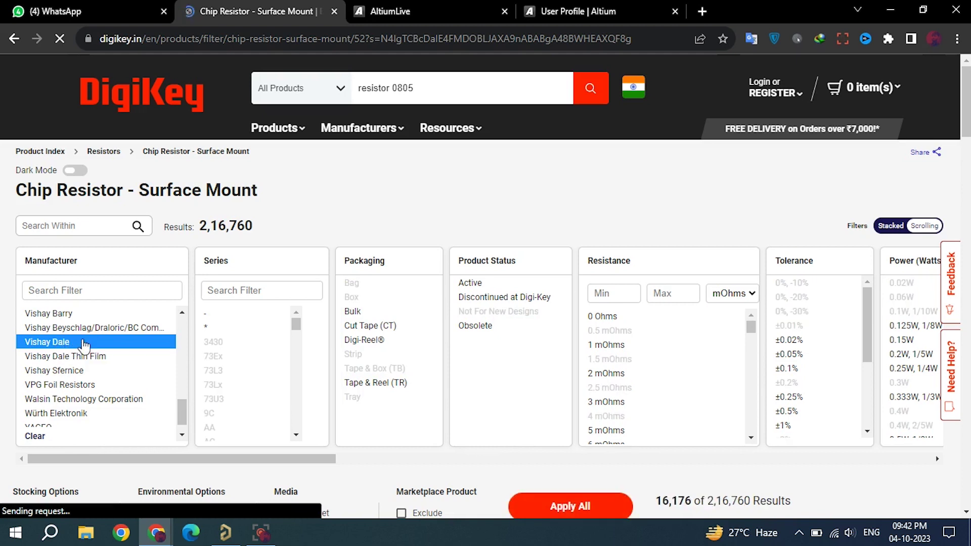
scroll(260, 329, down, 4)
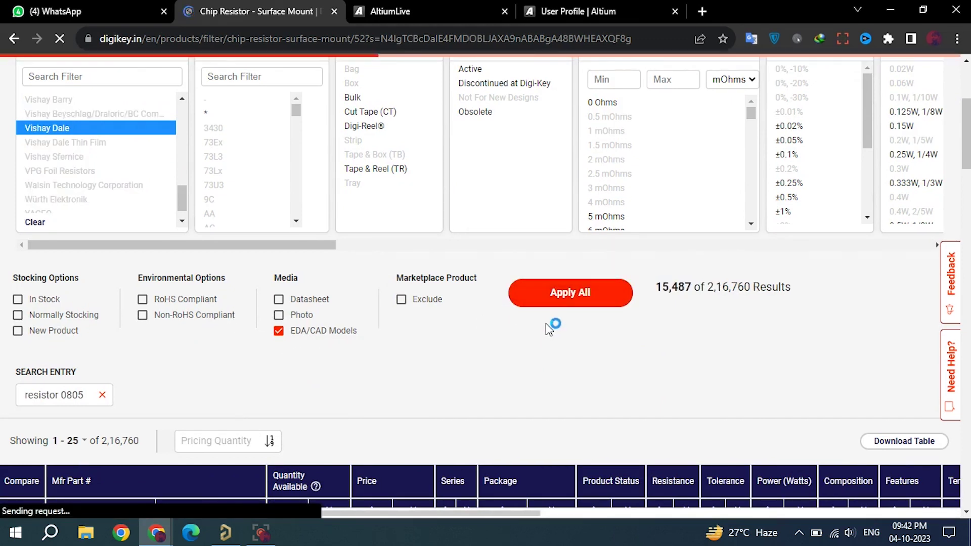
scroll(553, 325, down, 3)
scroll(545, 323, down, 1)
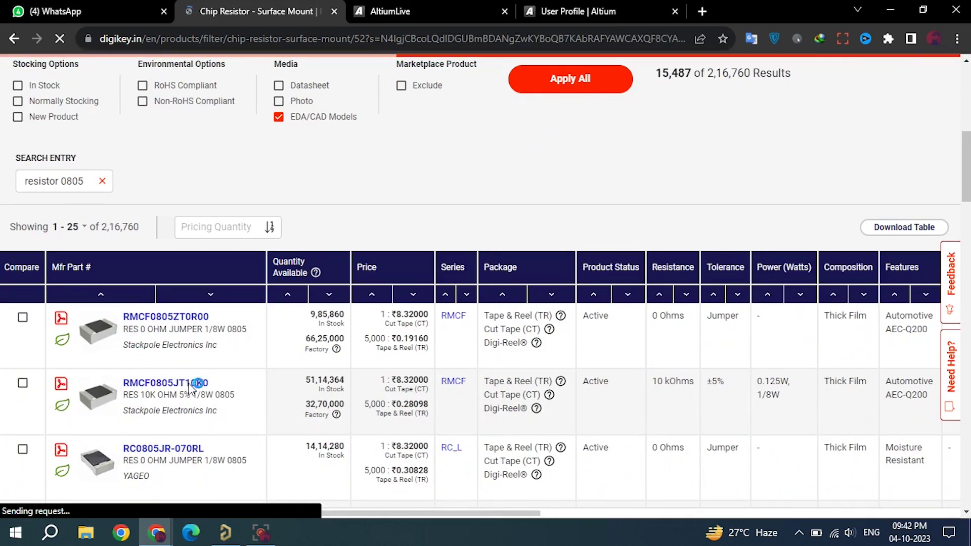
Open the product page of the 10 kOhm resistor CRCW080510K0FKEAC from the filtered results and review its part numbers and description
scroll(189, 385, down, 5)
scroll(119, 377, down, 7)
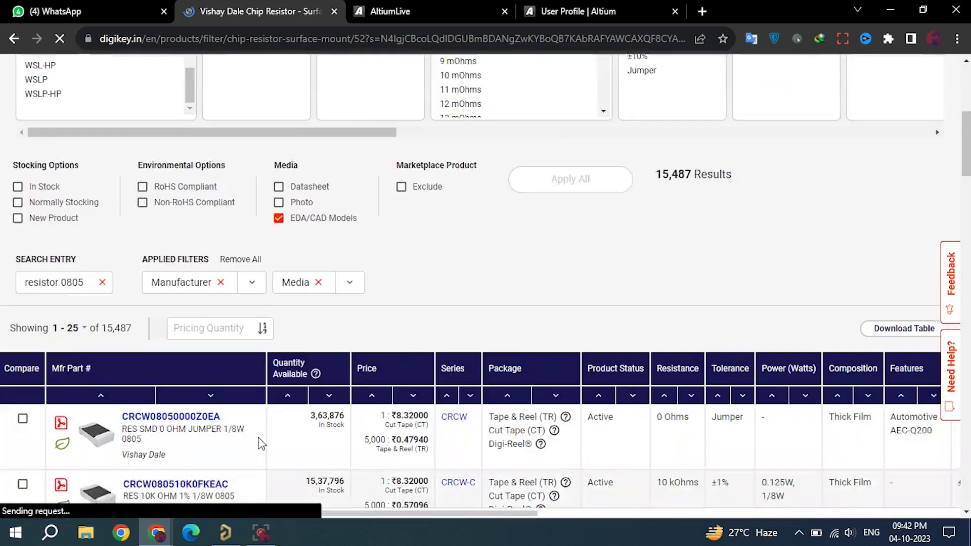
scroll(119, 376, down, 1)
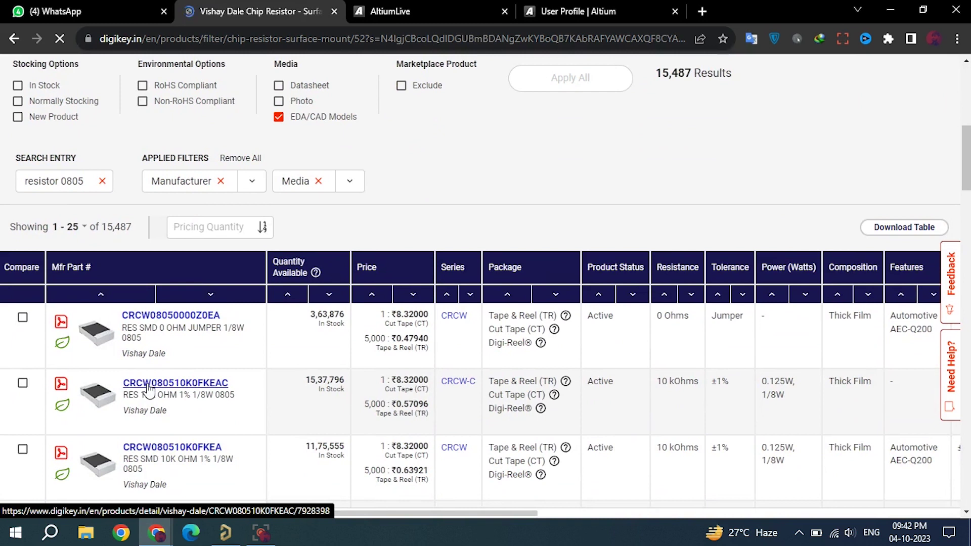
click(149, 389)
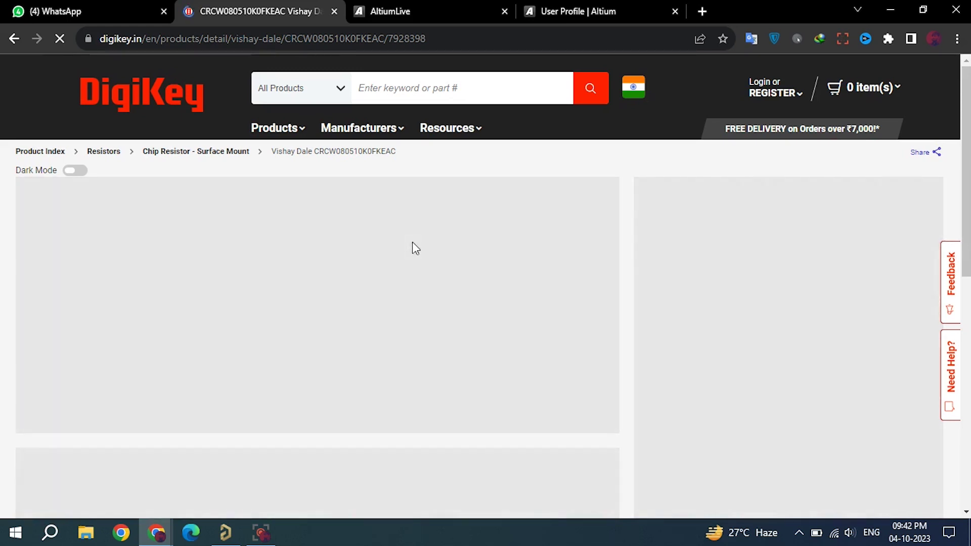
scroll(416, 248, down, 2)
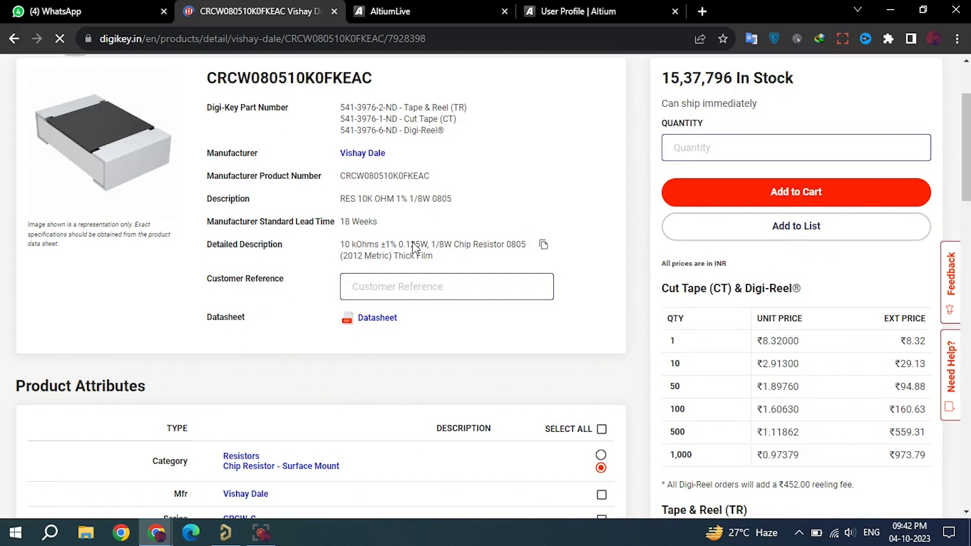
scroll(414, 245, up, 1)
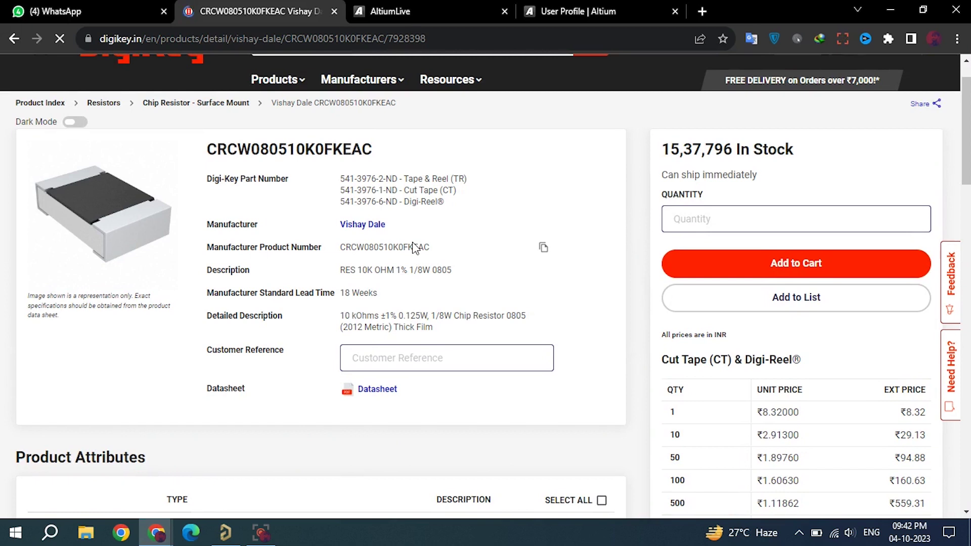
scroll(414, 245, down, 2)
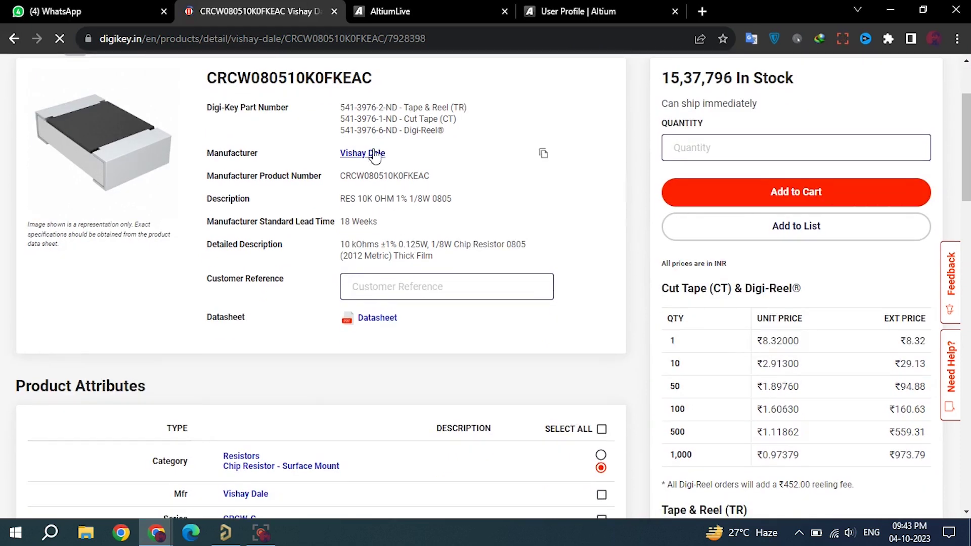
Copy the Tape & Reel DigiKey part number 541-3976-2-ND from the product page of CRCW080510K0FKEAC
scroll(379, 132, up, 2)
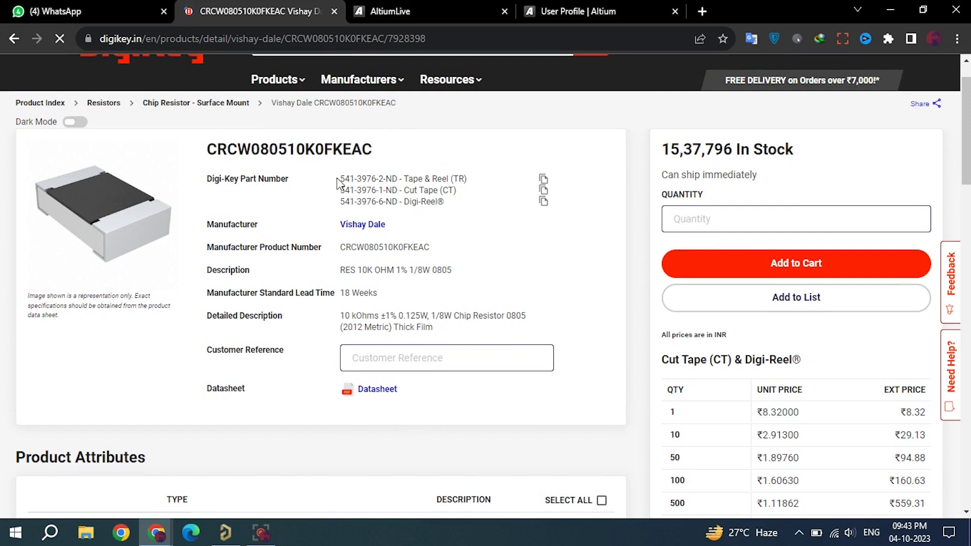
drag(340, 180, 456, 180)
click(481, 180)
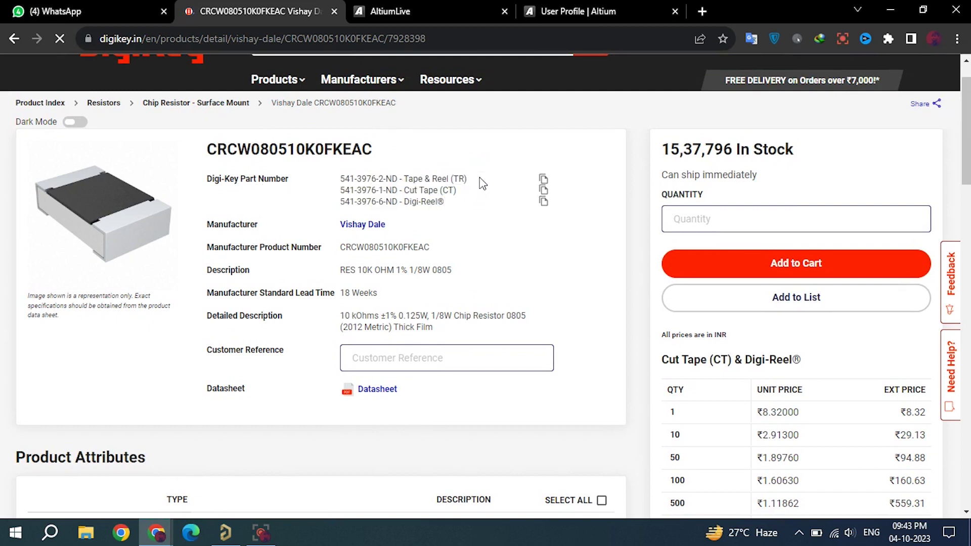
click(544, 180)
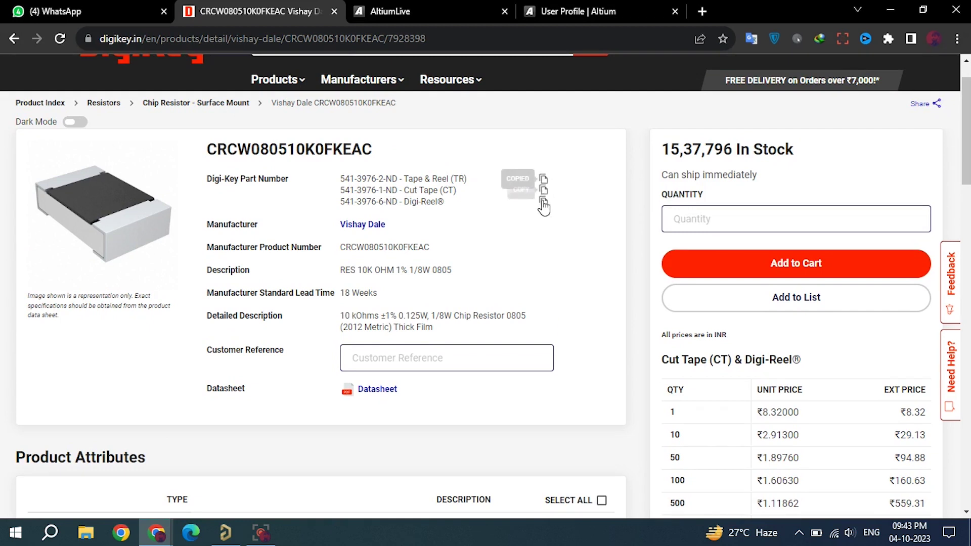
Switch to Altium Designer and search Manufacturer Part Search for the copied part number 541-3976-2-ND
click(225, 533)
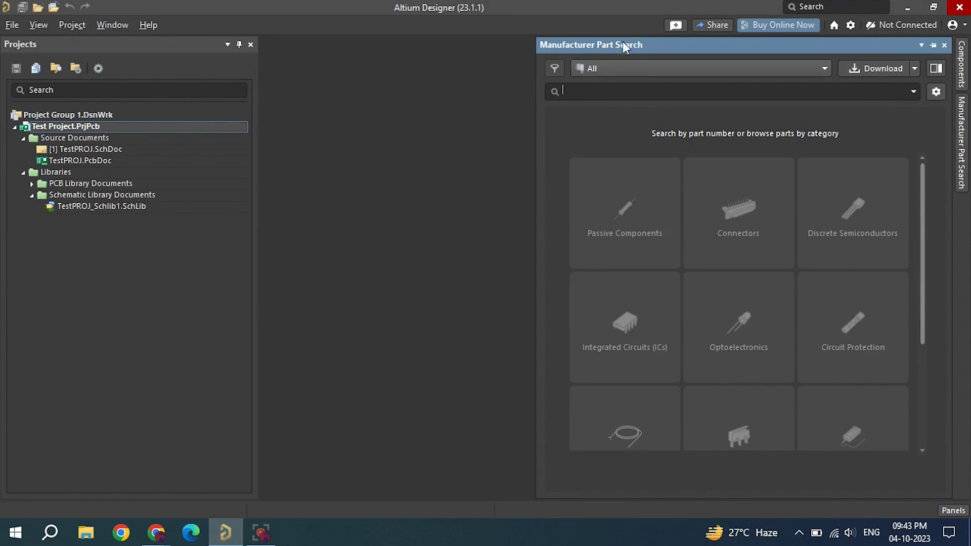
click(961, 512)
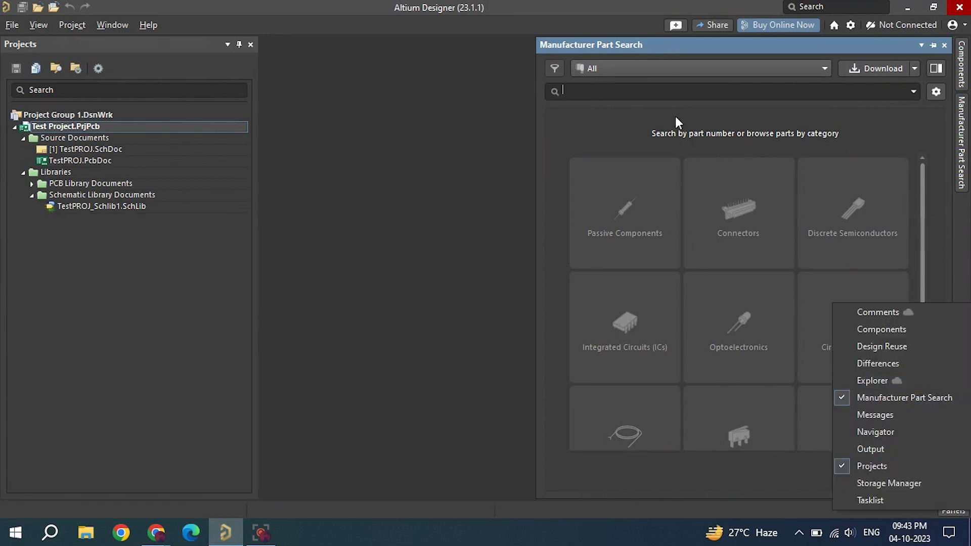
click(650, 86)
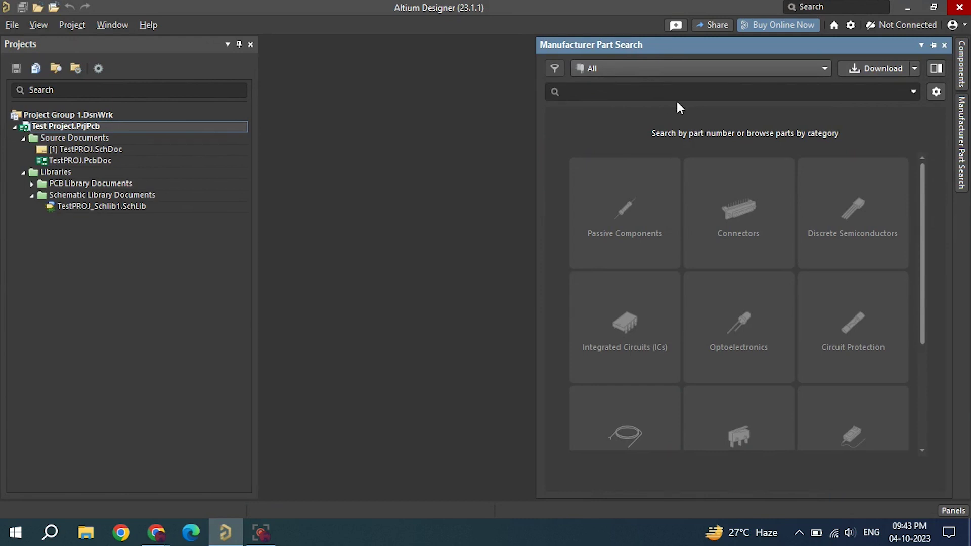
key(ctrl+v)
key(Return)
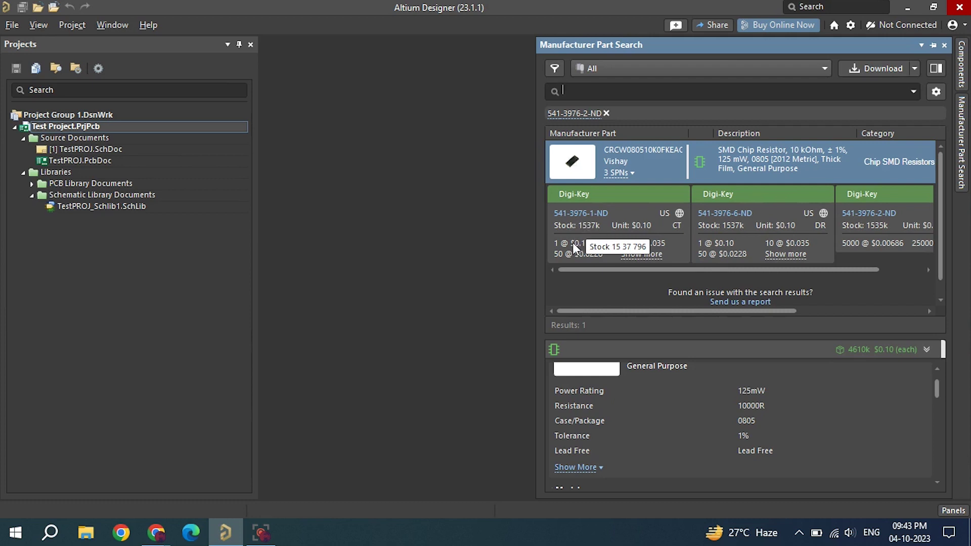
Review the found resistor's symbol and footprint models, its specifications, and the full price breaks of the 541-3976-1-ND offer
click(640, 224)
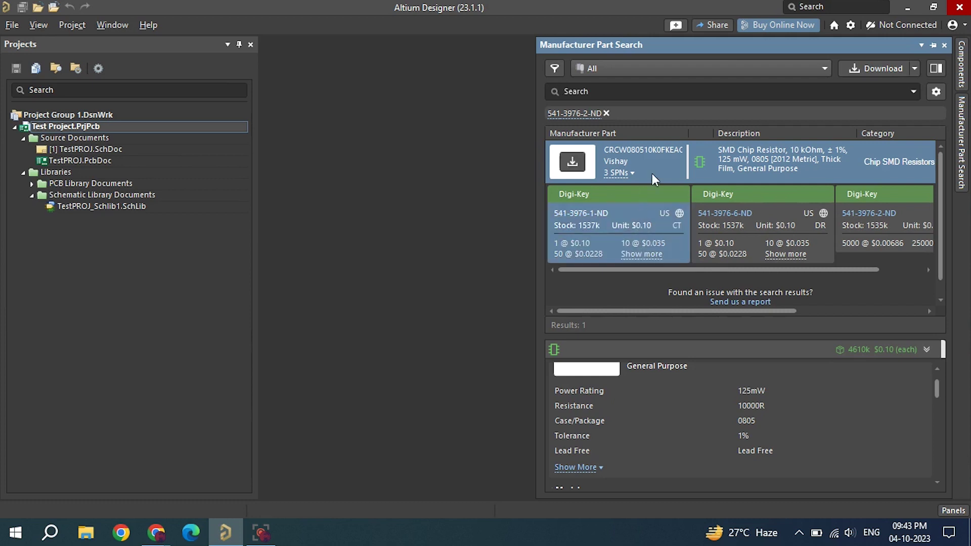
click(639, 215)
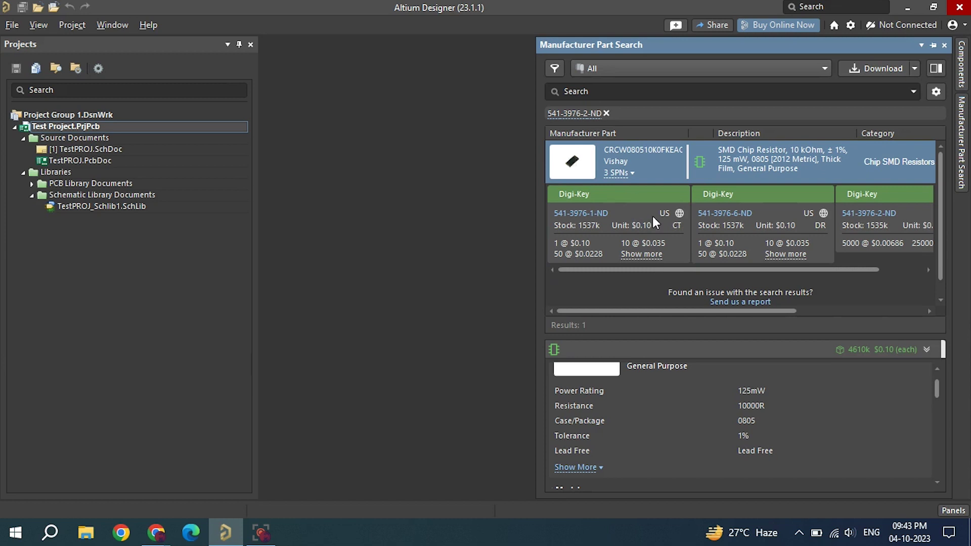
click(655, 222)
scroll(688, 415, down, 5)
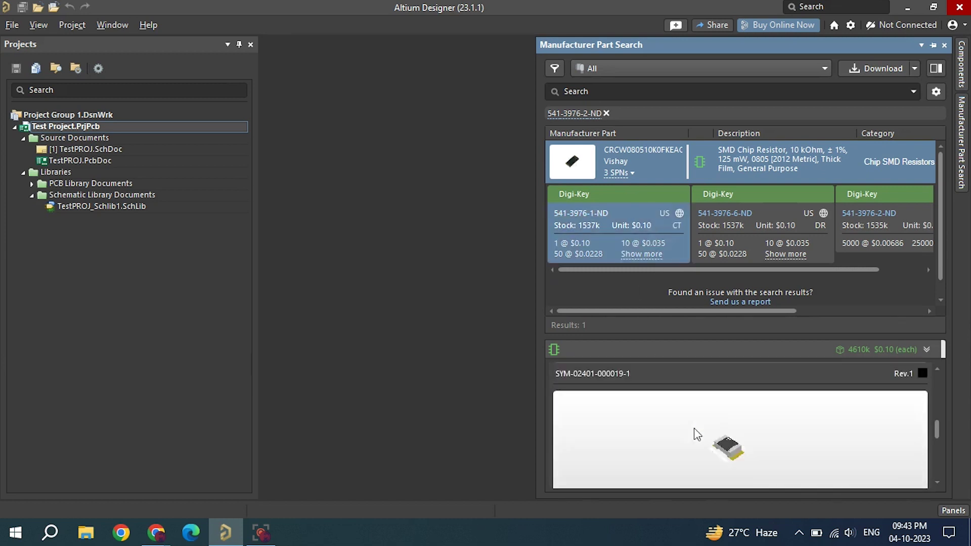
scroll(698, 434, down, 5)
scroll(693, 433, up, 8)
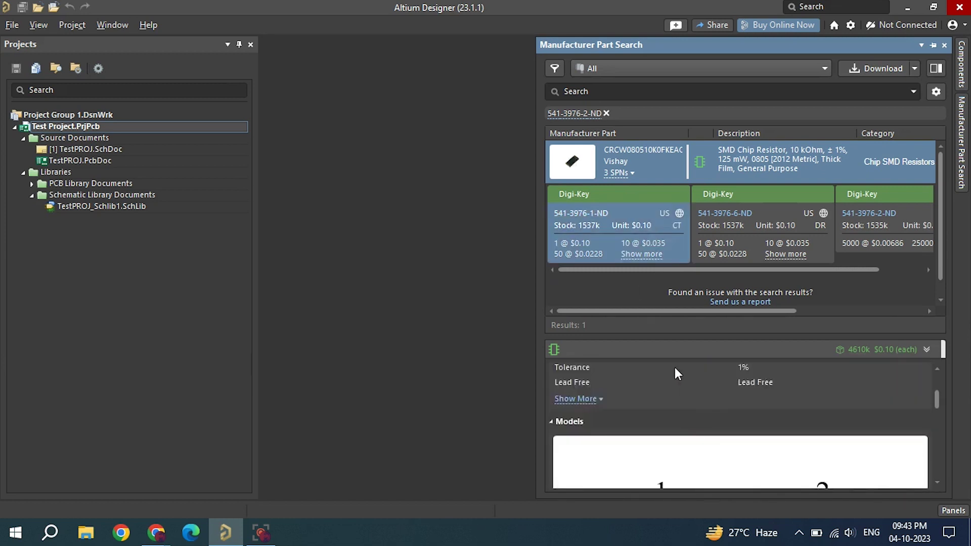
scroll(678, 374, up, 3)
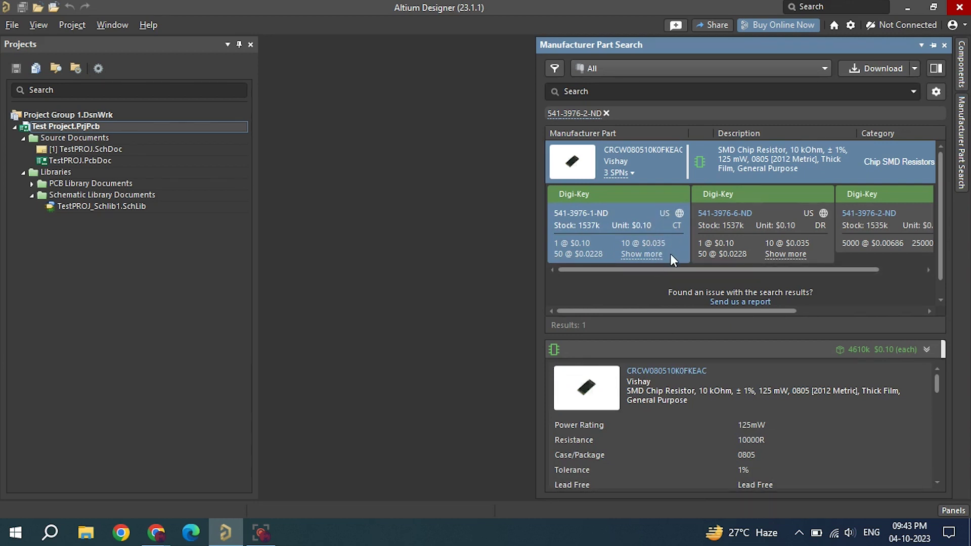
scroll(662, 251, down, 1)
click(641, 241)
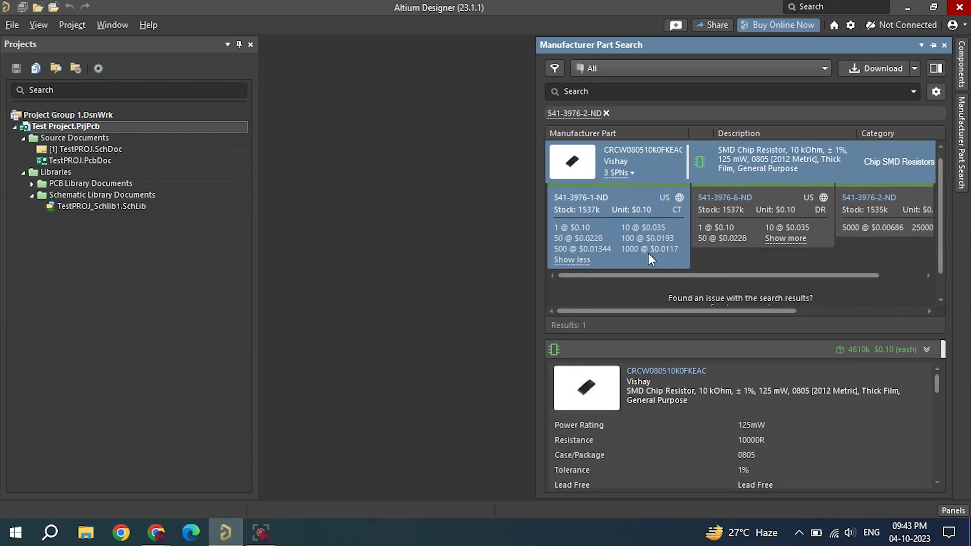
scroll(651, 202, up, 1)
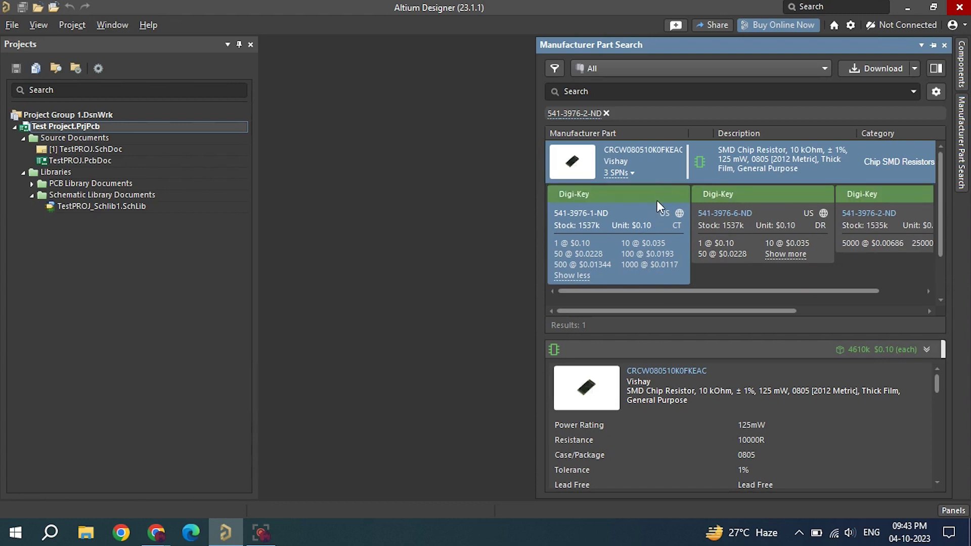
right_click(651, 145)
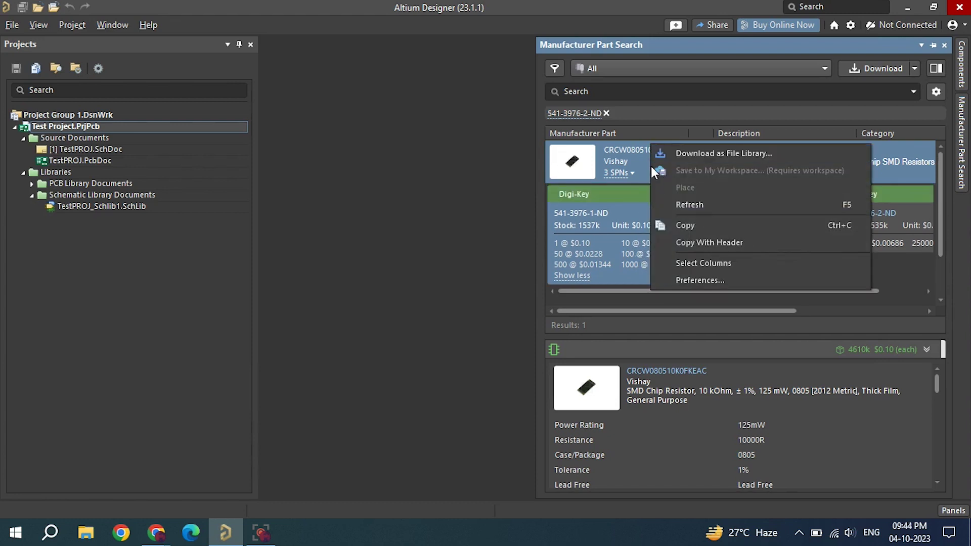
right_click(645, 164)
click(618, 227)
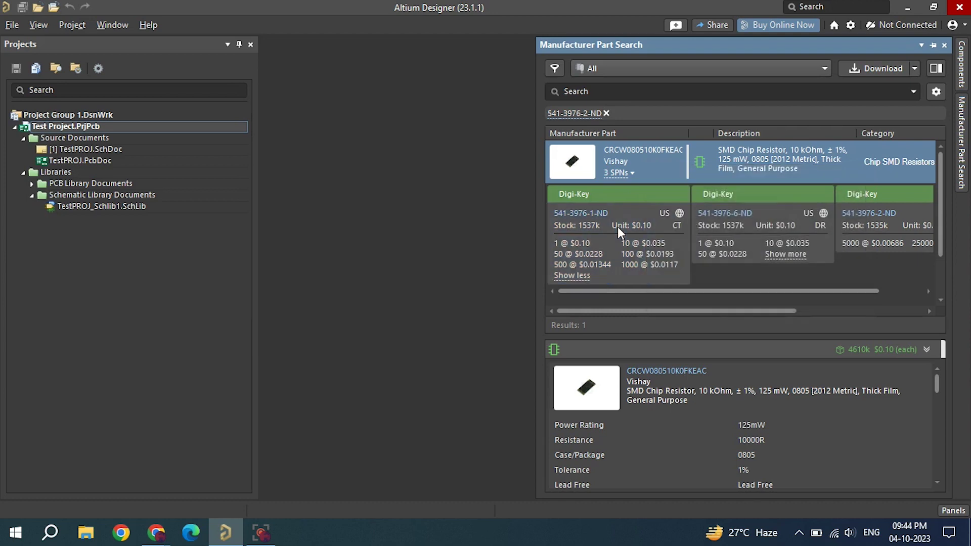
Open TestPROJ_Schlib1.SchLib and import the Digi-Key offer 541-3976-1-ND into it as CRCW080510K0FKEAC
click(588, 227)
scroll(609, 290, down, 2)
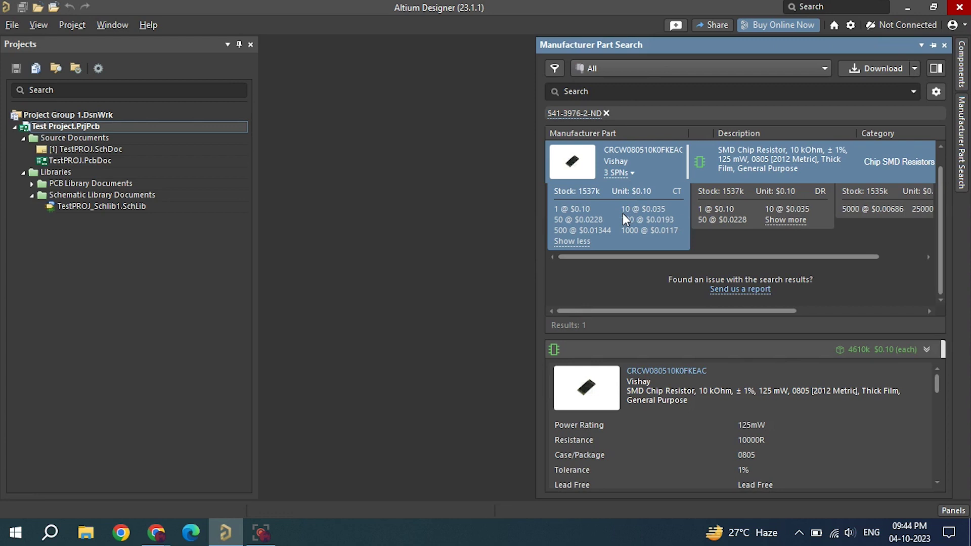
double_click(101, 206)
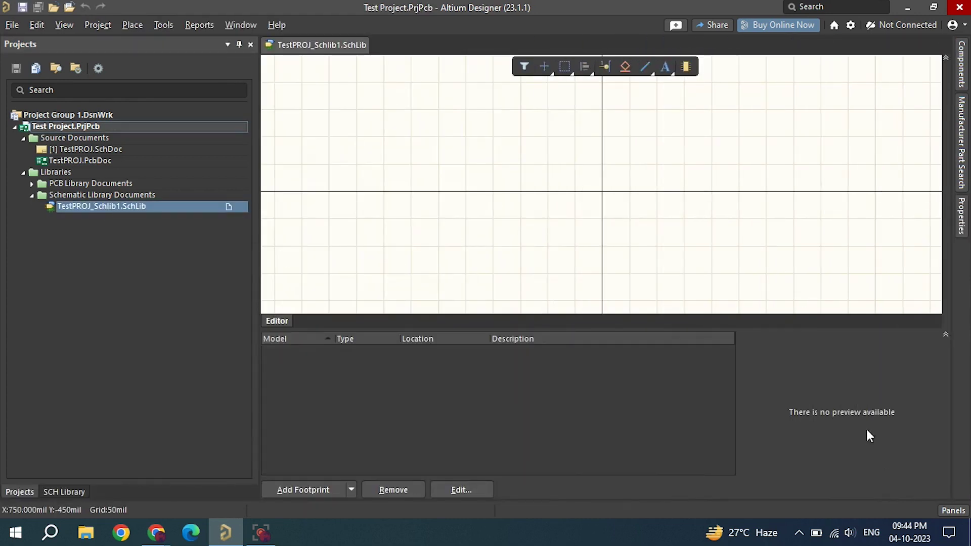
mouse_move(964, 146)
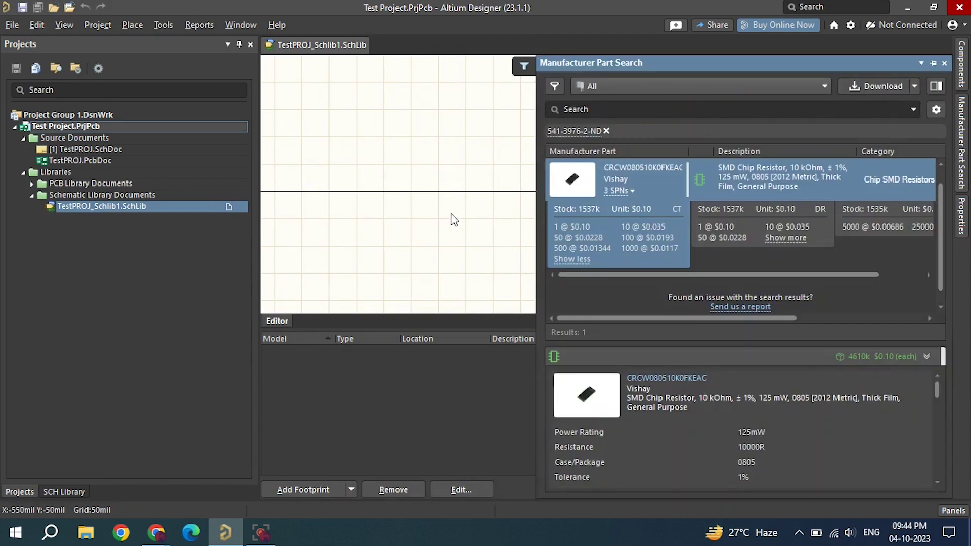
right_click(639, 248)
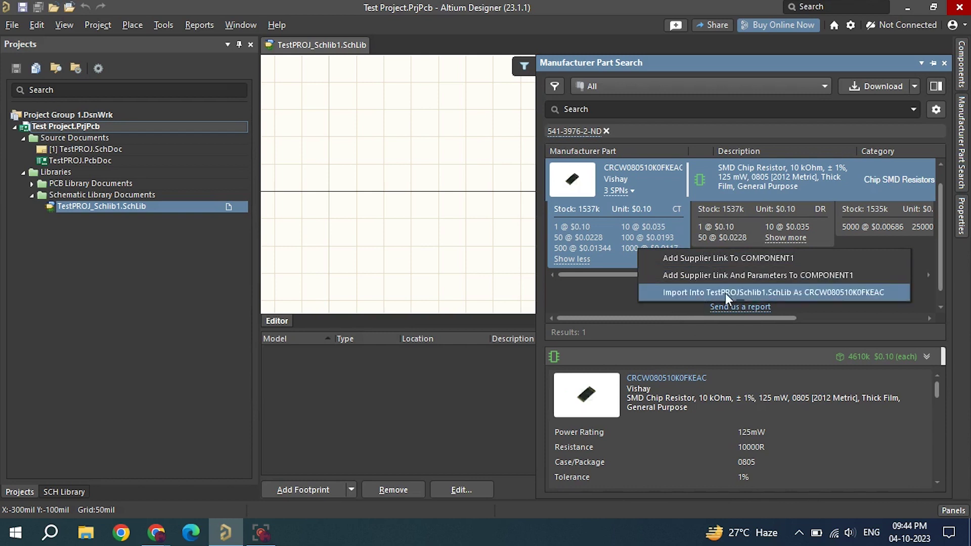
click(783, 292)
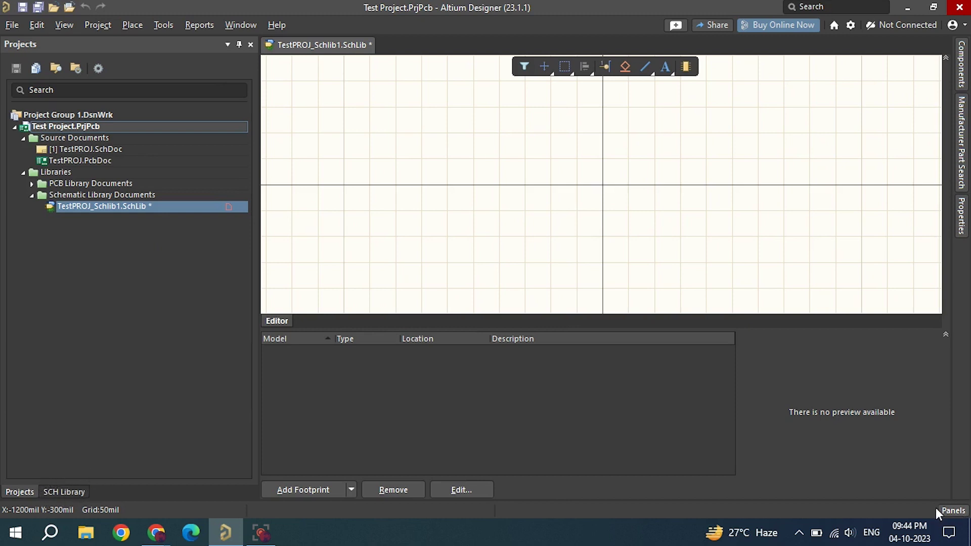
Show the schematic library's component list and select CRCW080510K0FKEAC
click(952, 510)
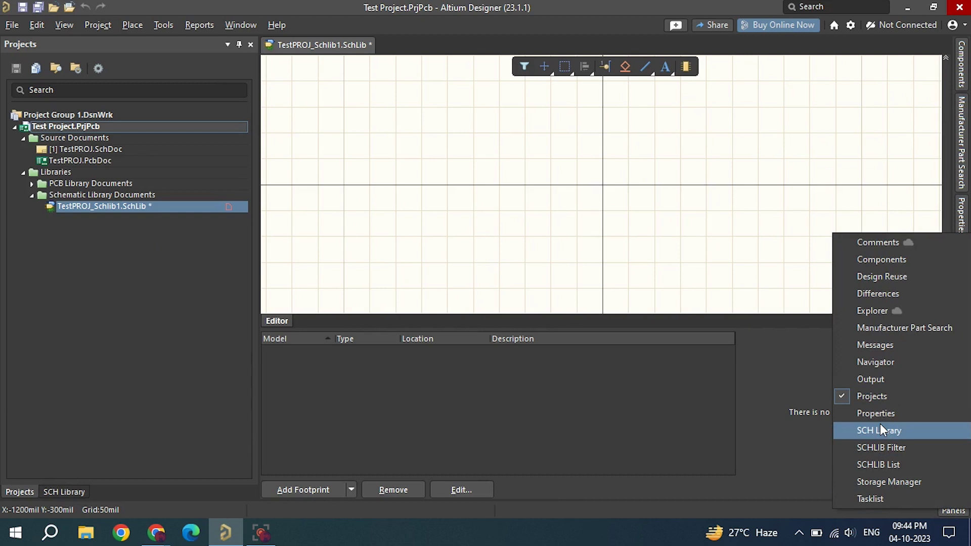
click(80, 492)
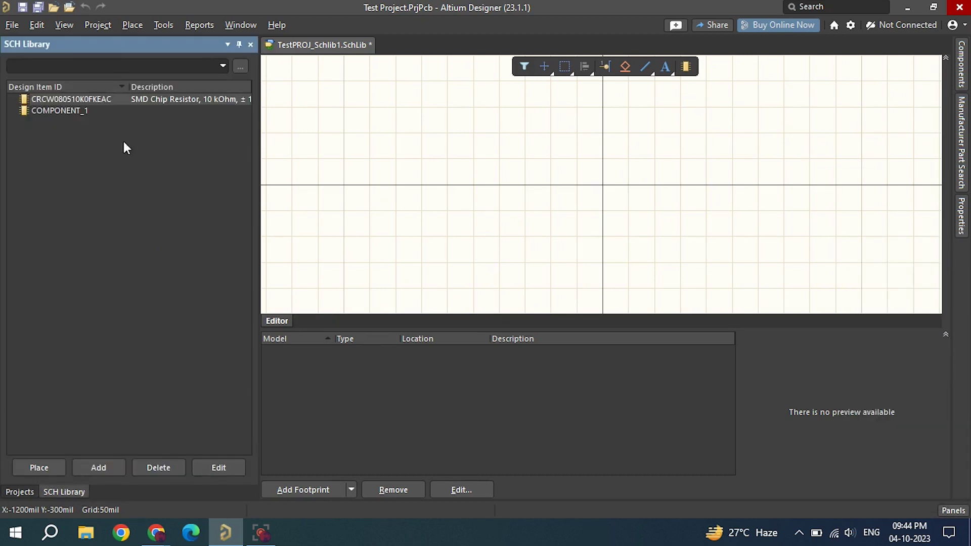
click(76, 101)
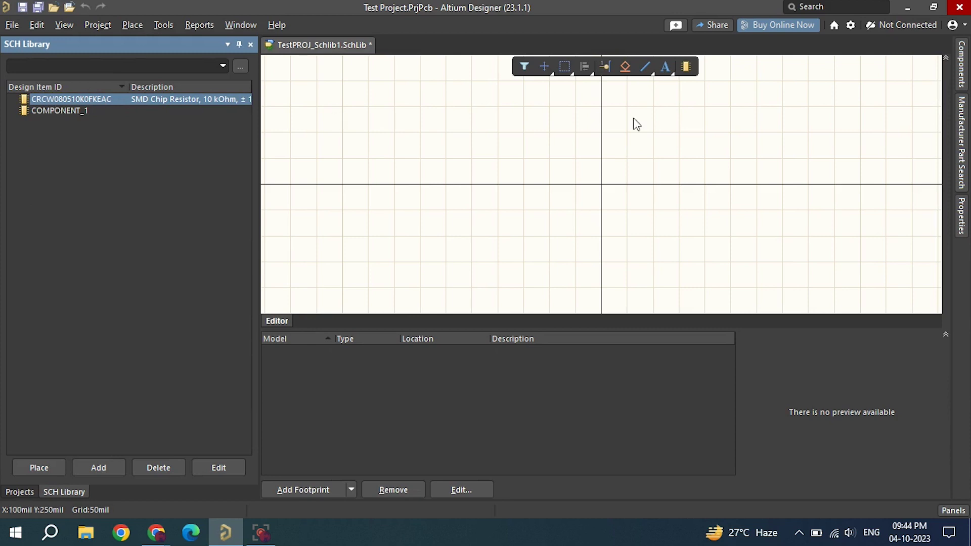
Display the properties of CRCW080510K0FKEAC, pin them open beside the symbol editor and widen them so the fields are readable
click(962, 60)
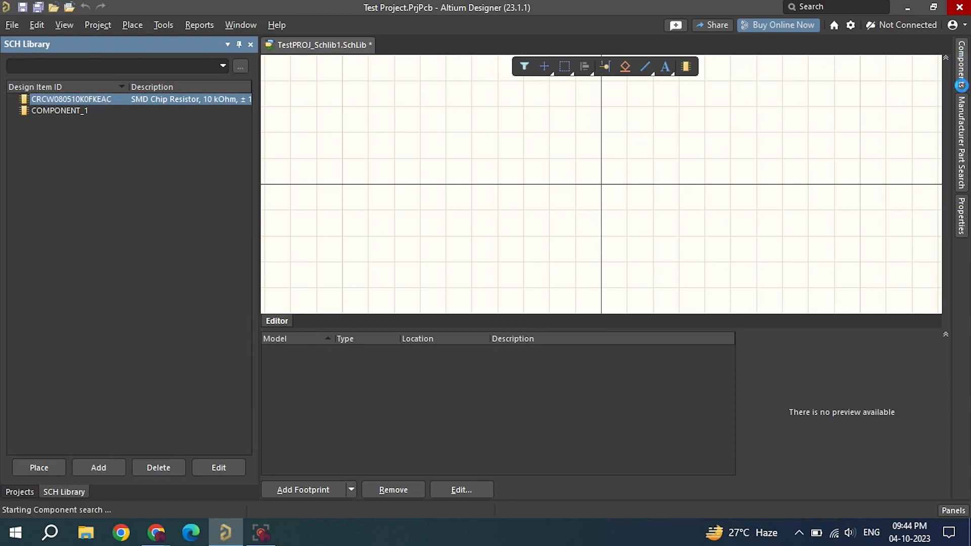
click(962, 217)
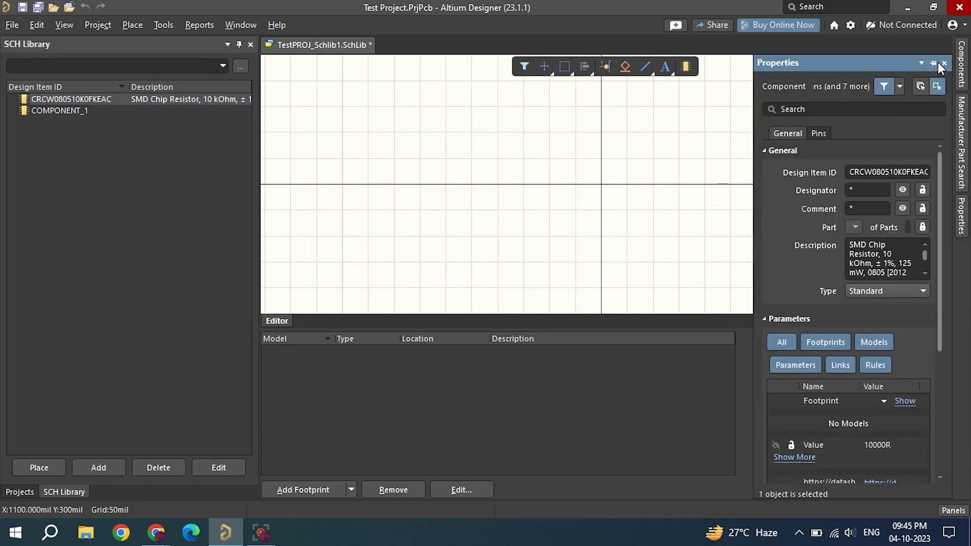
click(934, 63)
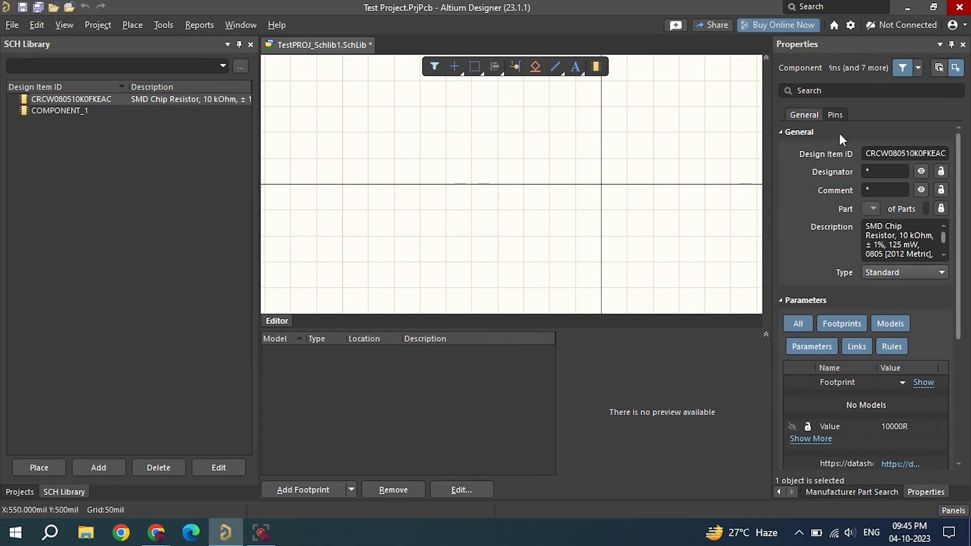
click(774, 159)
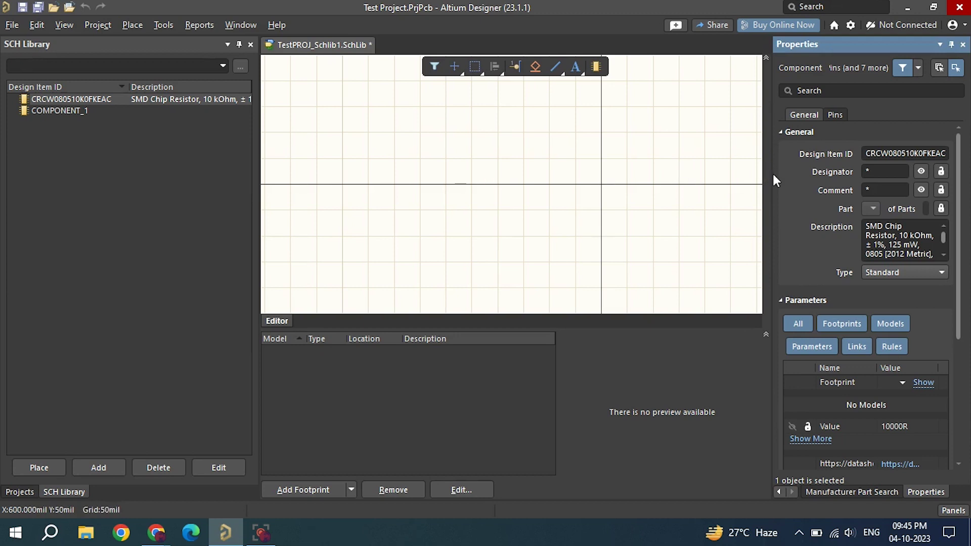
drag(773, 175, 693, 177)
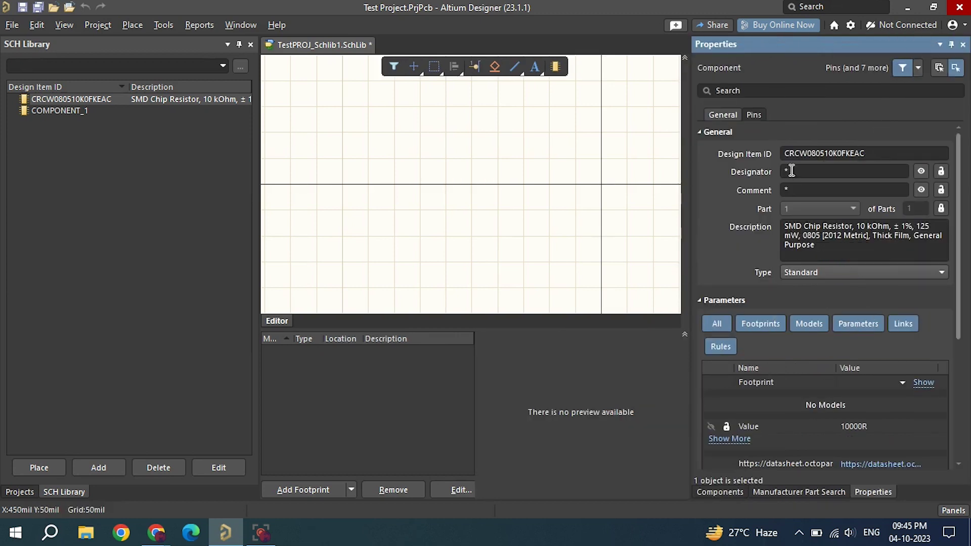
shift+scroll(573, 237, right, 2)
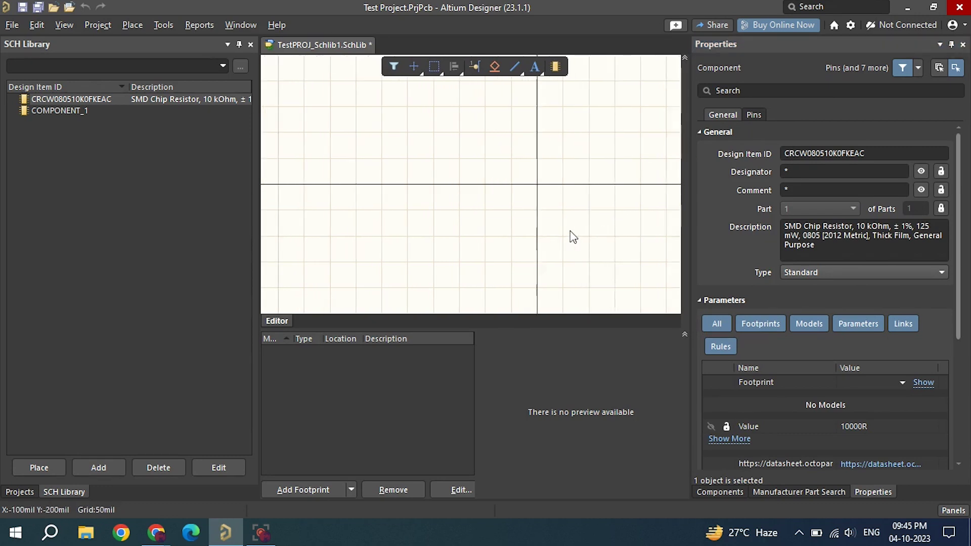
shift+scroll(573, 236, right, 2)
ctrl+scroll(525, 201, down, 2)
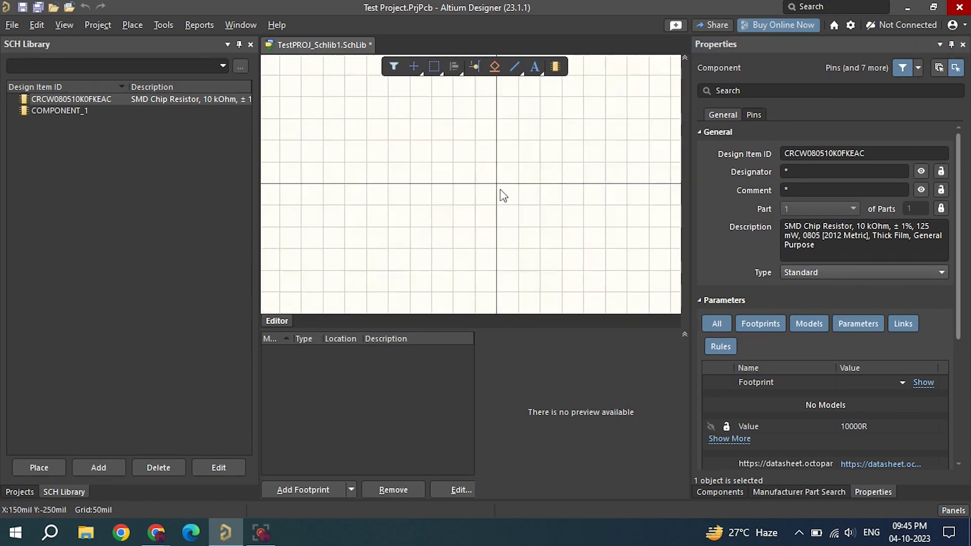
ctrl+scroll(501, 195, down, 2)
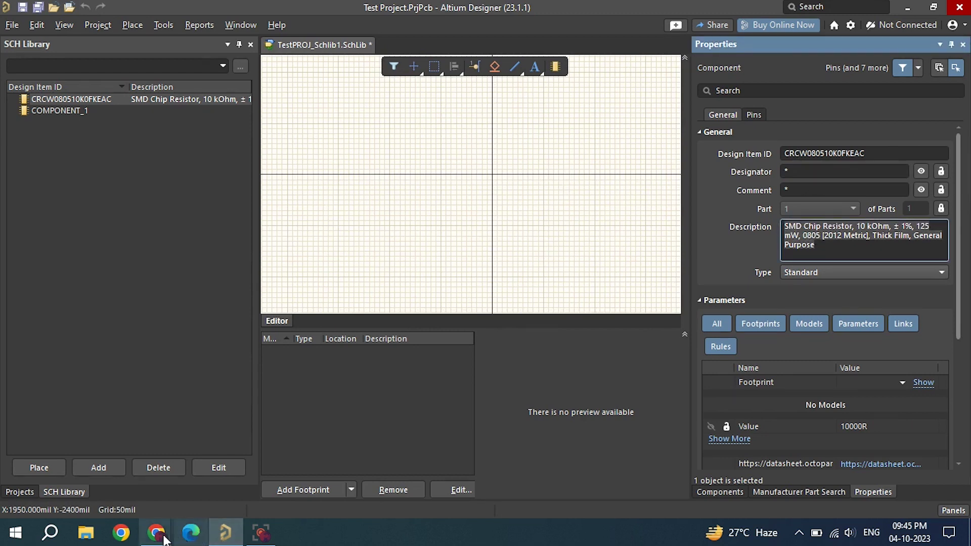
Switch to Chrome to review the resistor's product attributes on its DigiKey page, and return to Altium Designer
mouse_move(157, 532)
click(79, 473)
scroll(319, 192, down, 6)
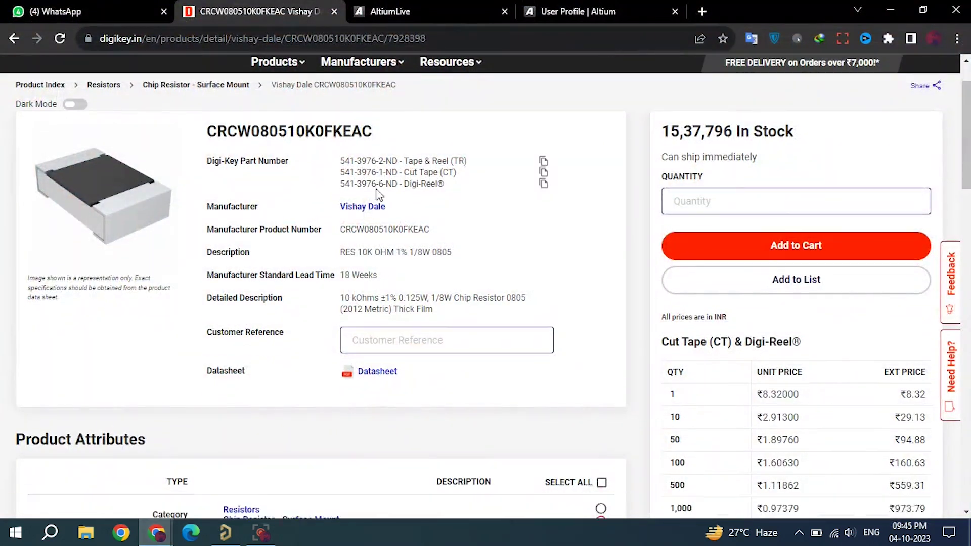
scroll(388, 276, down, 5)
scroll(214, 288, up, 7)
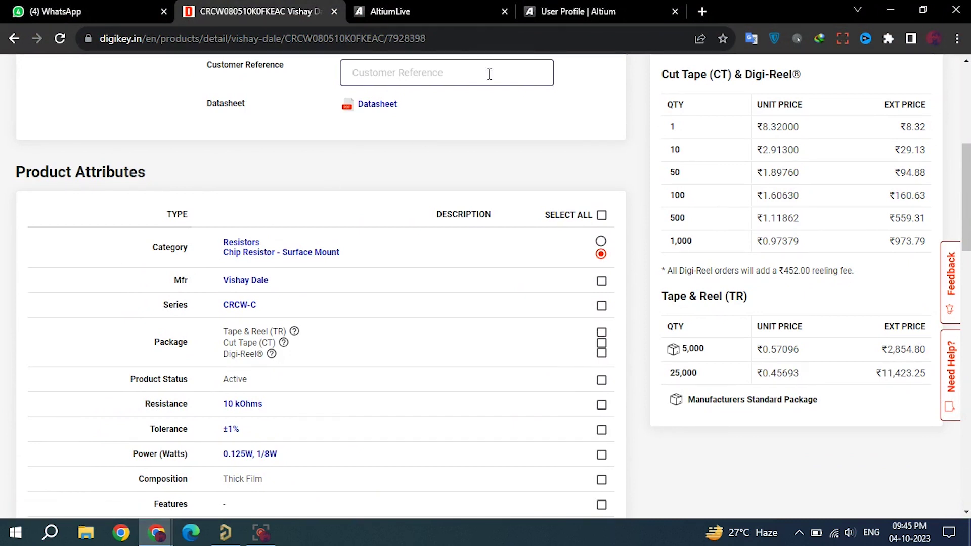
click(890, 9)
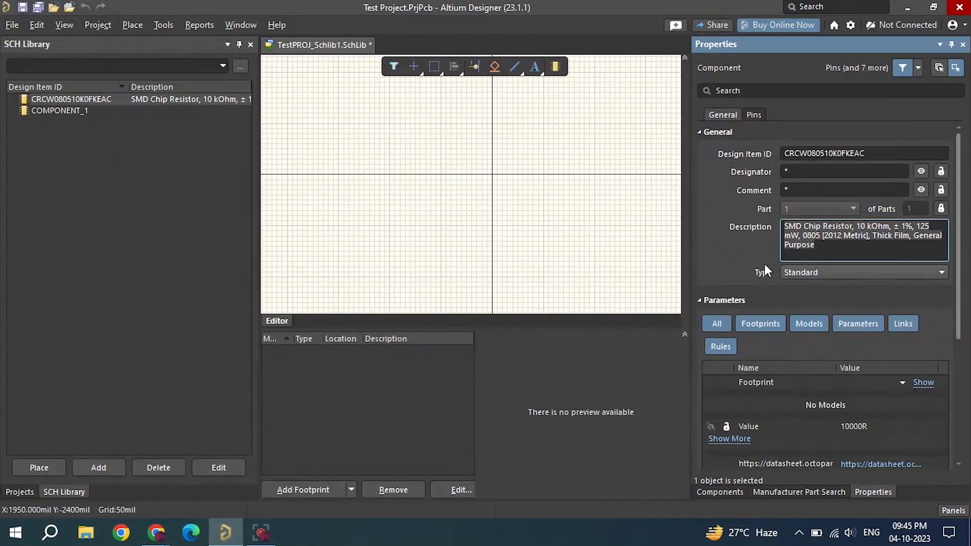
Expand the full parameter list of CRCW080510K0FKEAC and examine its supplier data, package, ratings, tolerance, datasheet links and part choices
scroll(732, 407, down, 3)
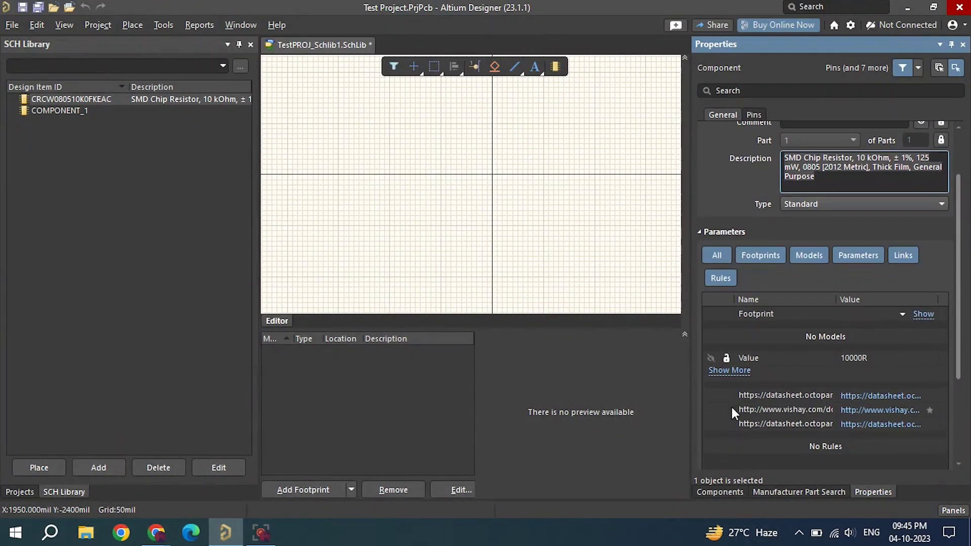
click(733, 372)
scroll(776, 369, down, 1)
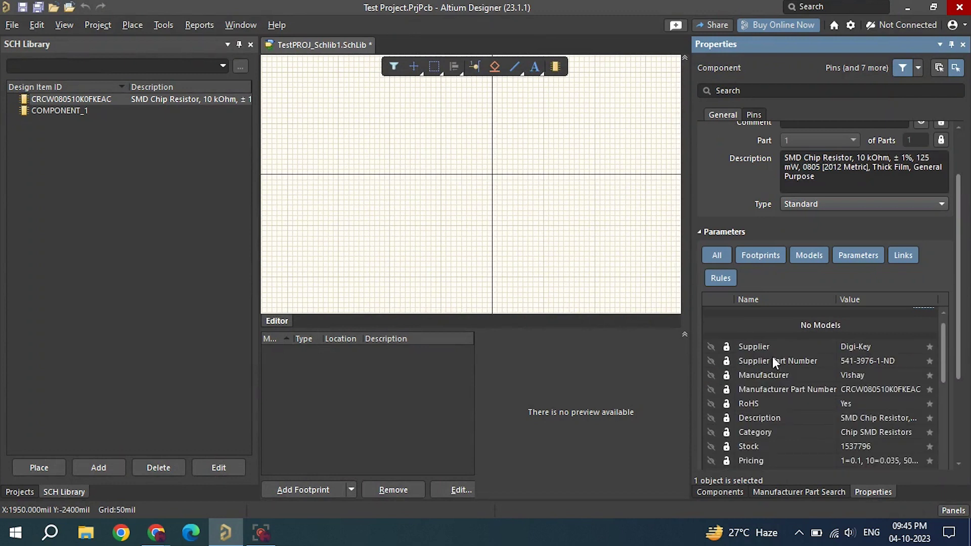
scroll(782, 383, down, 4)
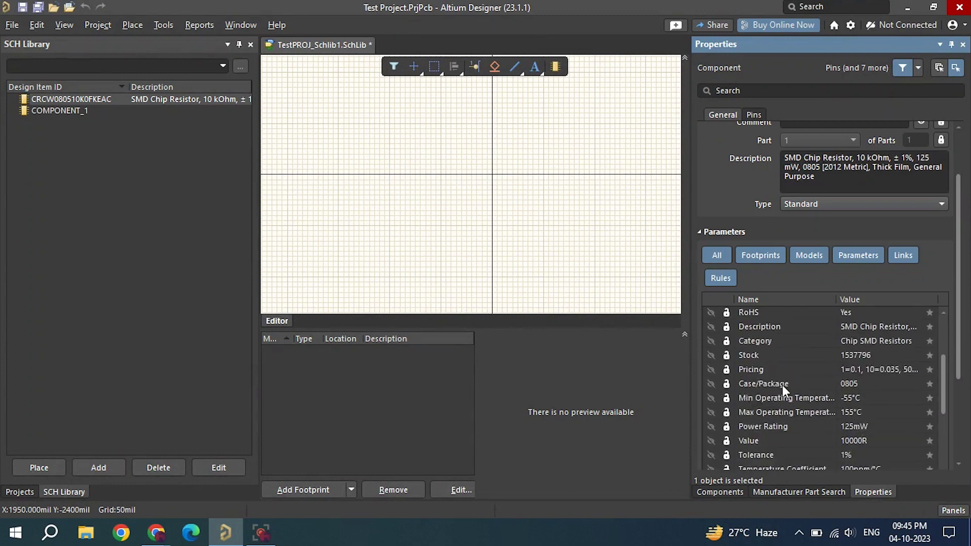
scroll(782, 384, down, 5)
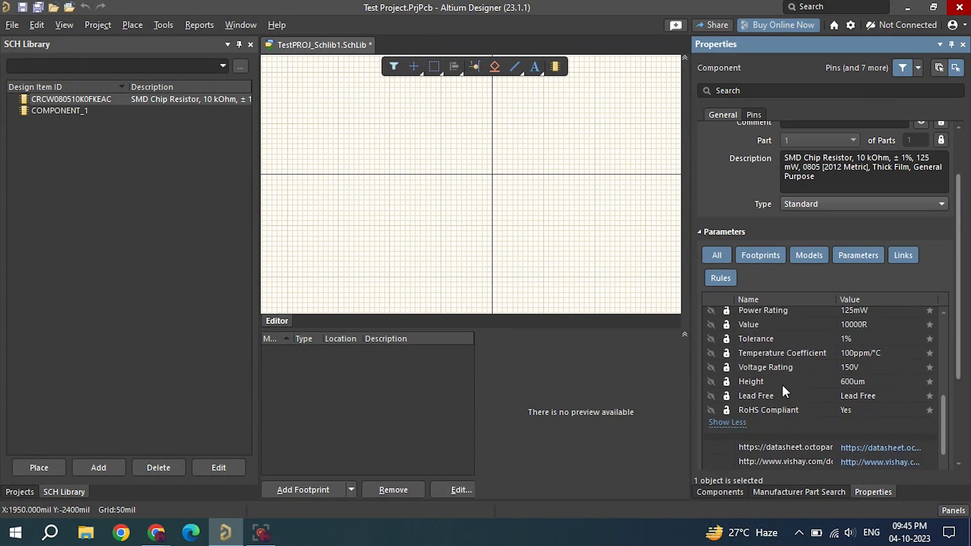
scroll(782, 384, up, 6)
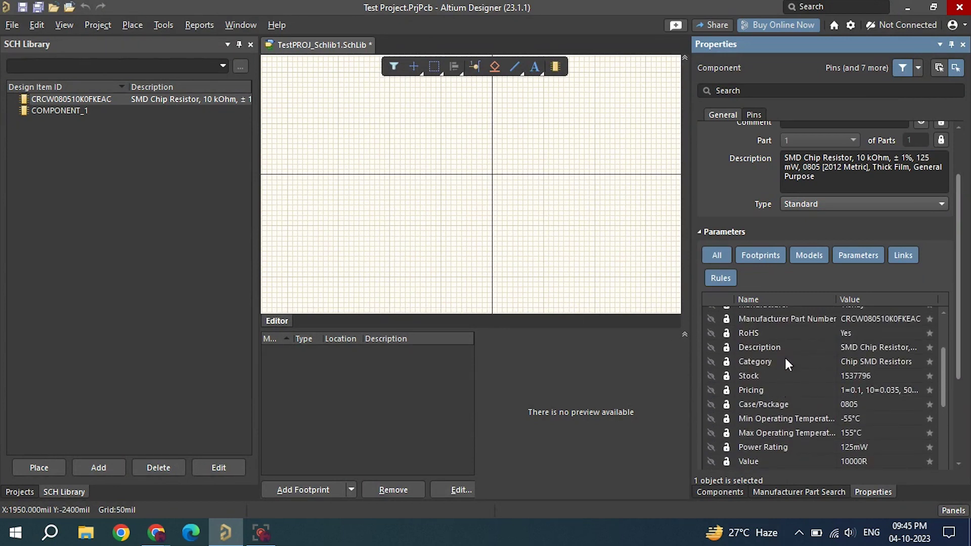
scroll(826, 369, down, 7)
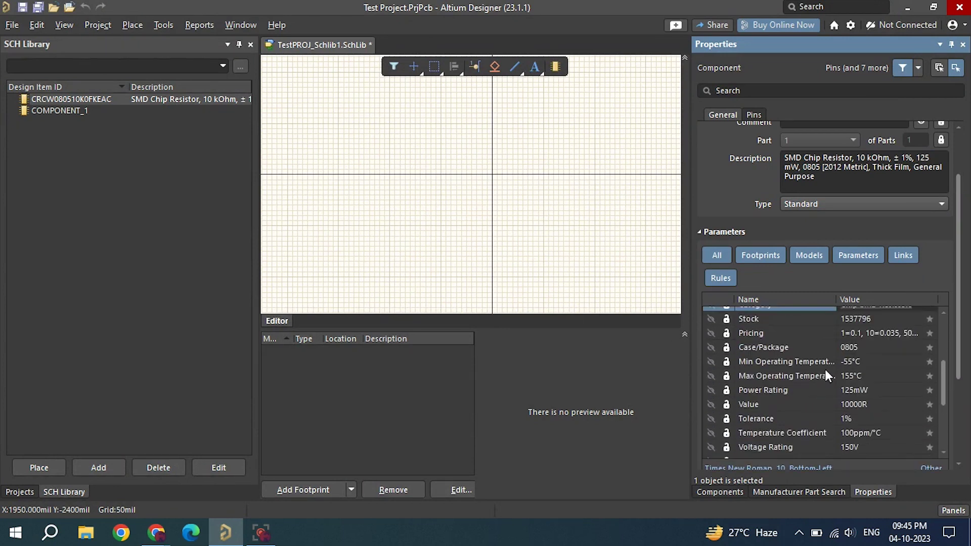
scroll(734, 410, down, 2)
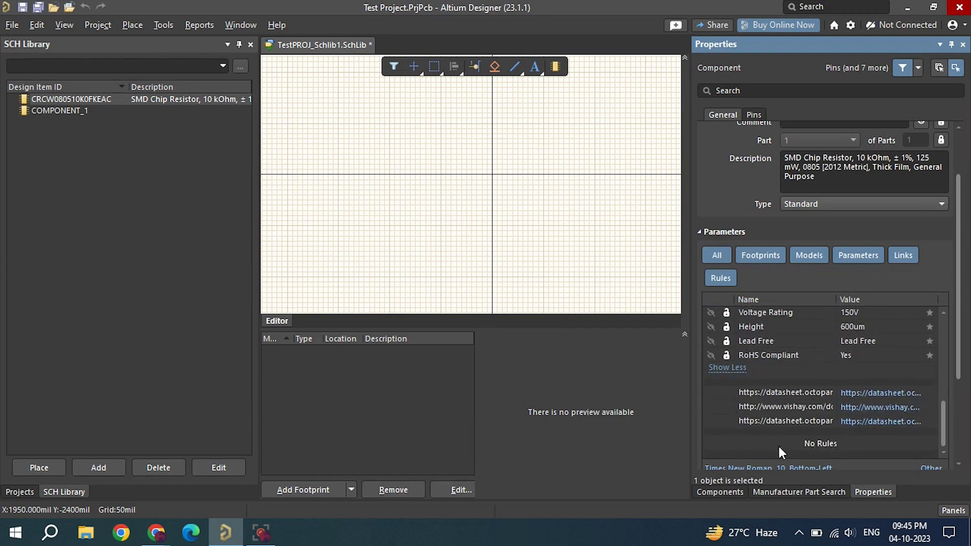
scroll(830, 411, down, 6)
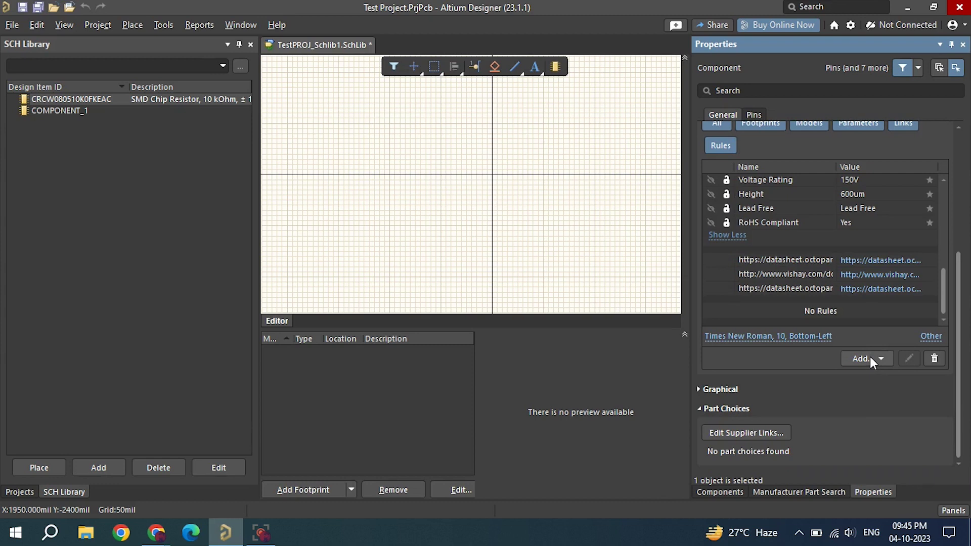
scroll(863, 367, up, 8)
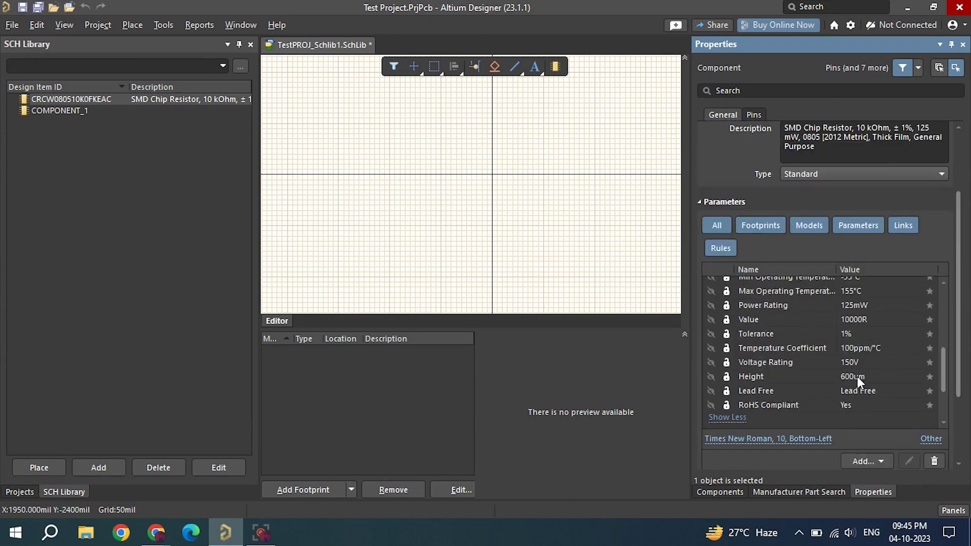
scroll(936, 260, up, 3)
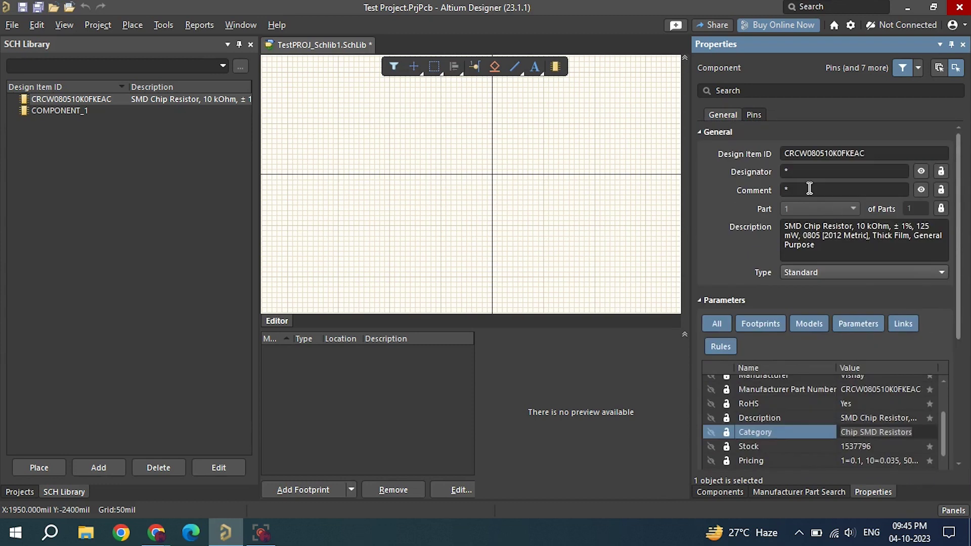
Select the resistor's Designator field and display the project's document tree in place of the library's component list
click(806, 172)
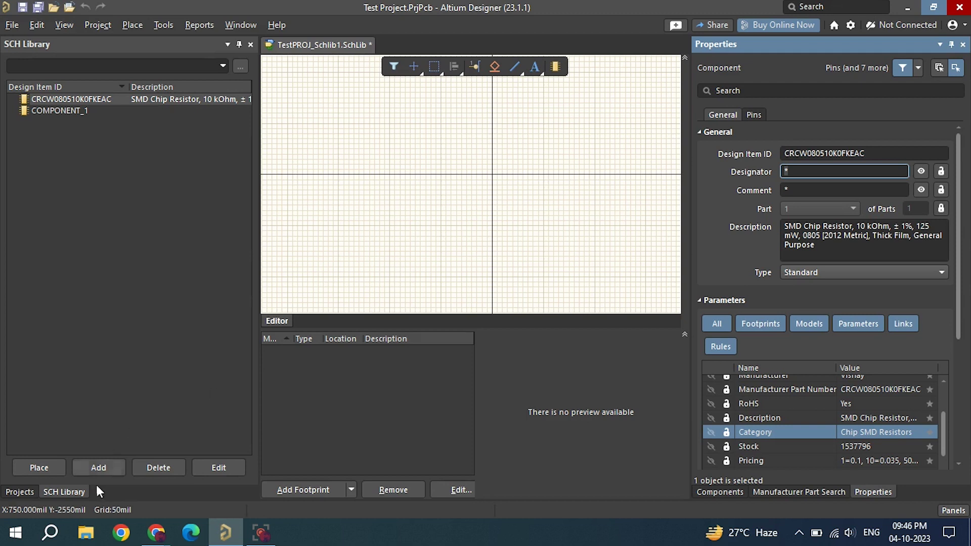
click(29, 489)
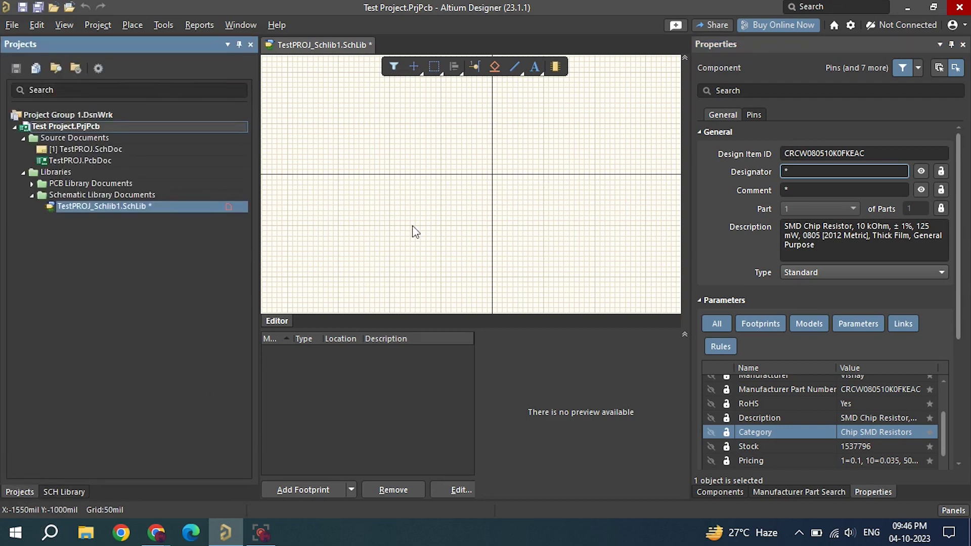
click(482, 65)
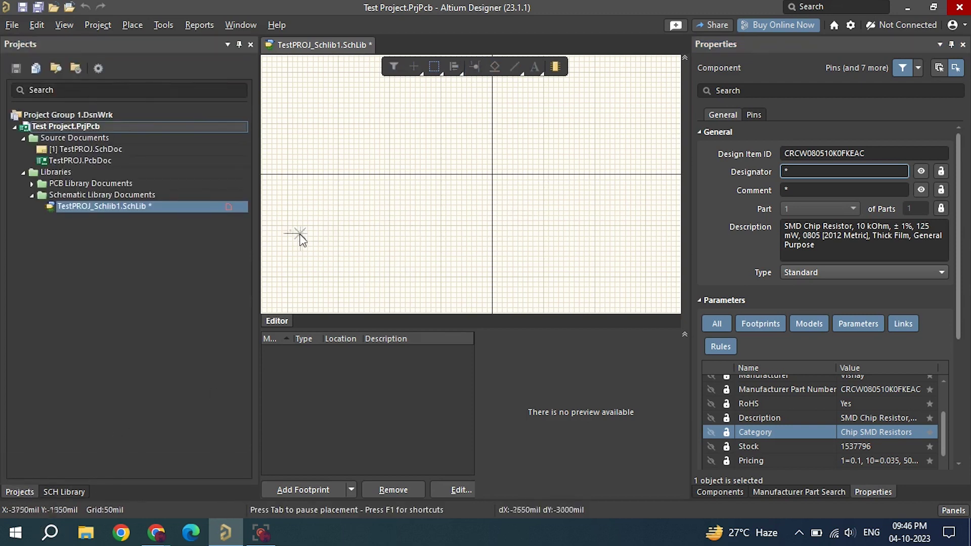
ctrl+scroll(332, 211, up, 4)
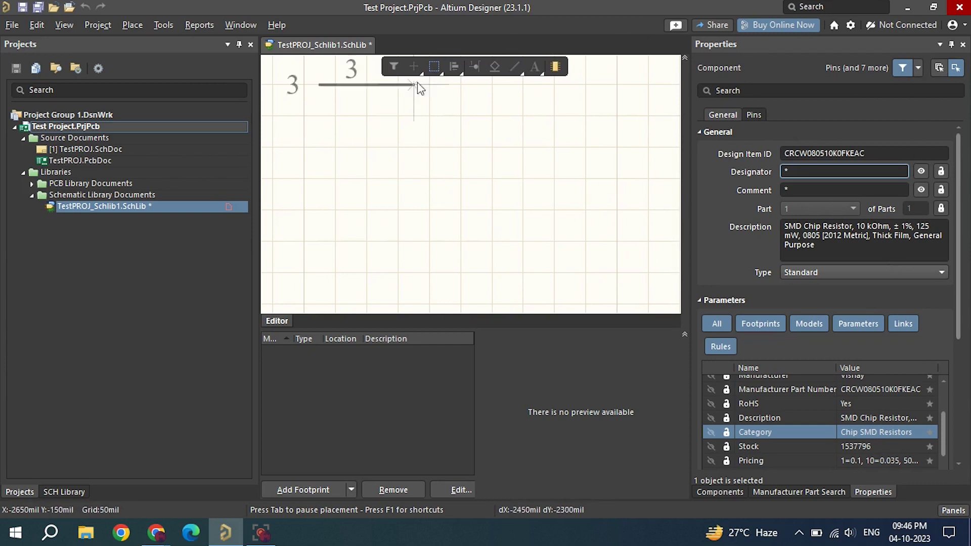
key(Escape)
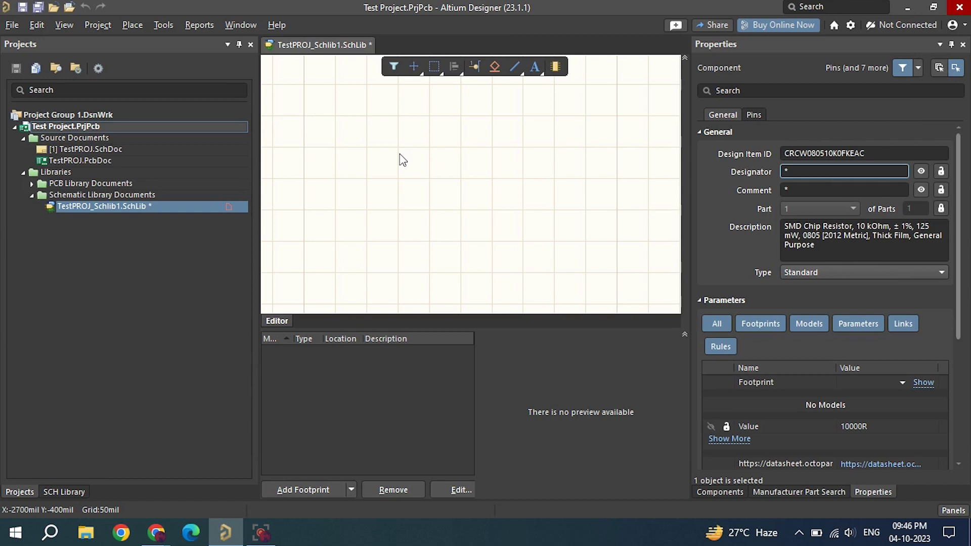
click(474, 66)
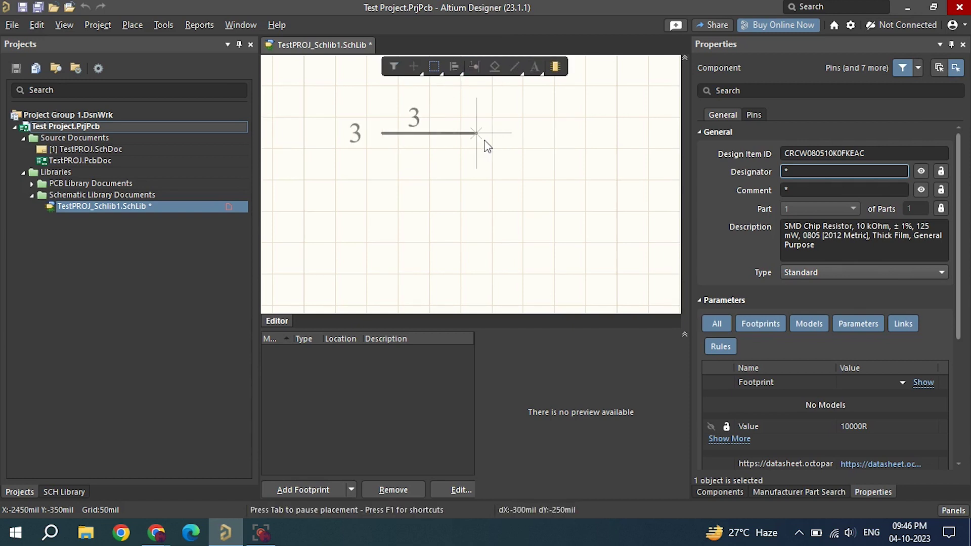
key(Escape)
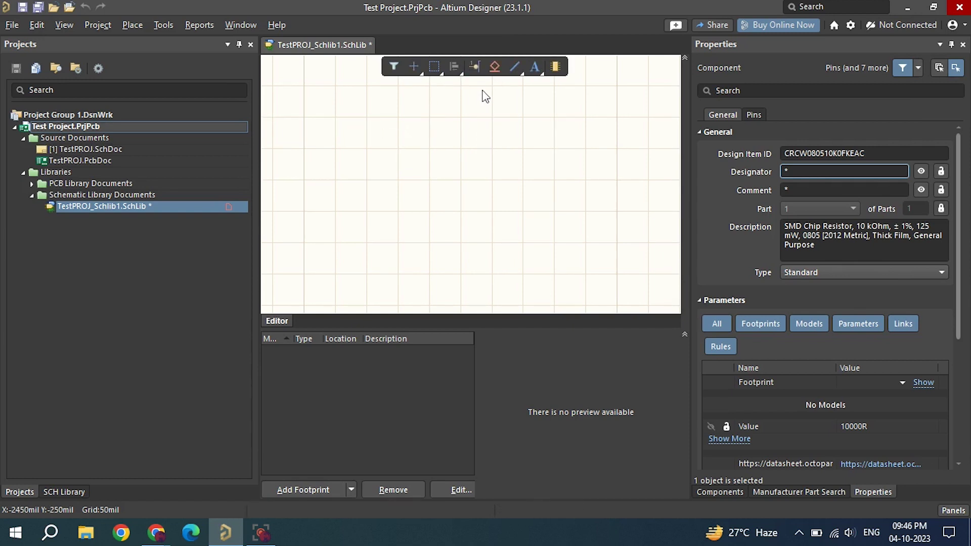
click(474, 66)
key(space)
key(space)
key(space)
key(space)
key(space)
key(space)
key(space)
key(space)
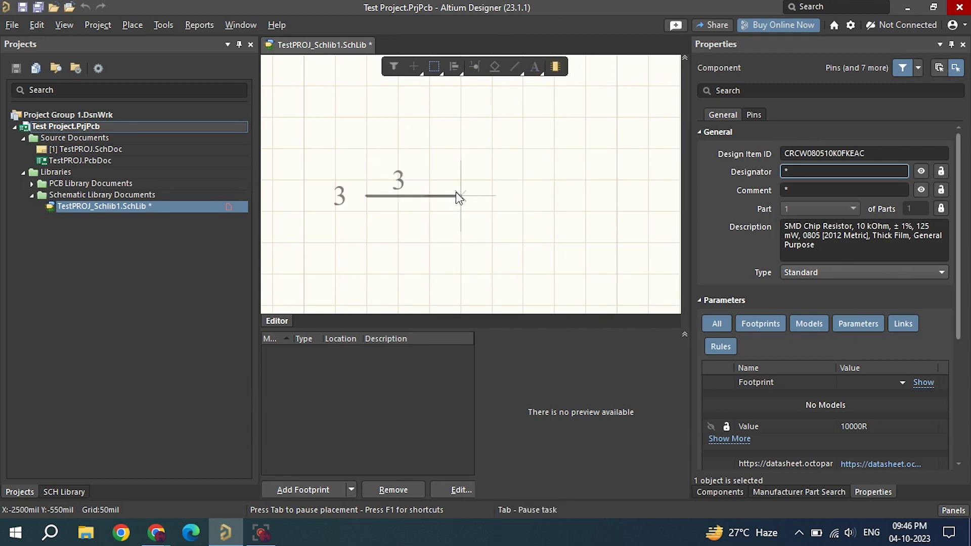
key(Escape)
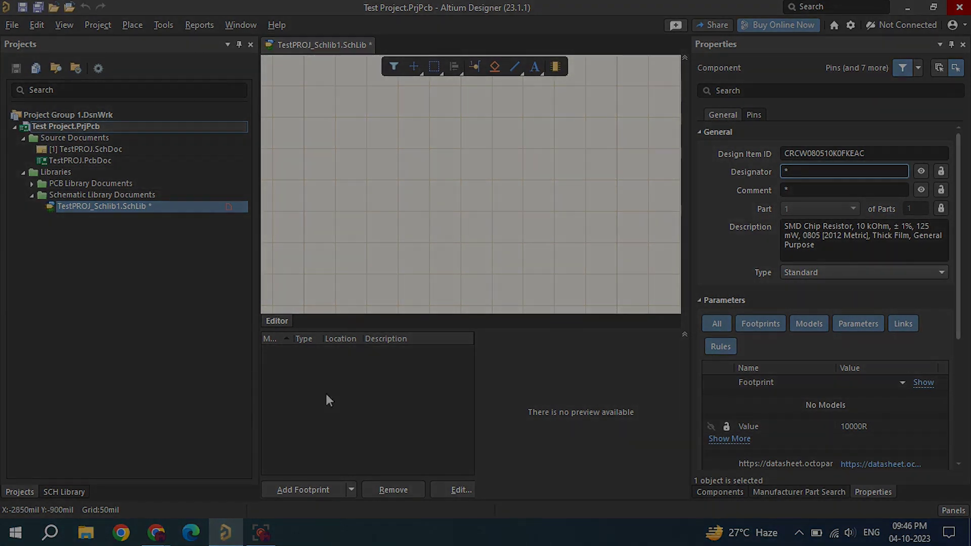
click(261, 533)
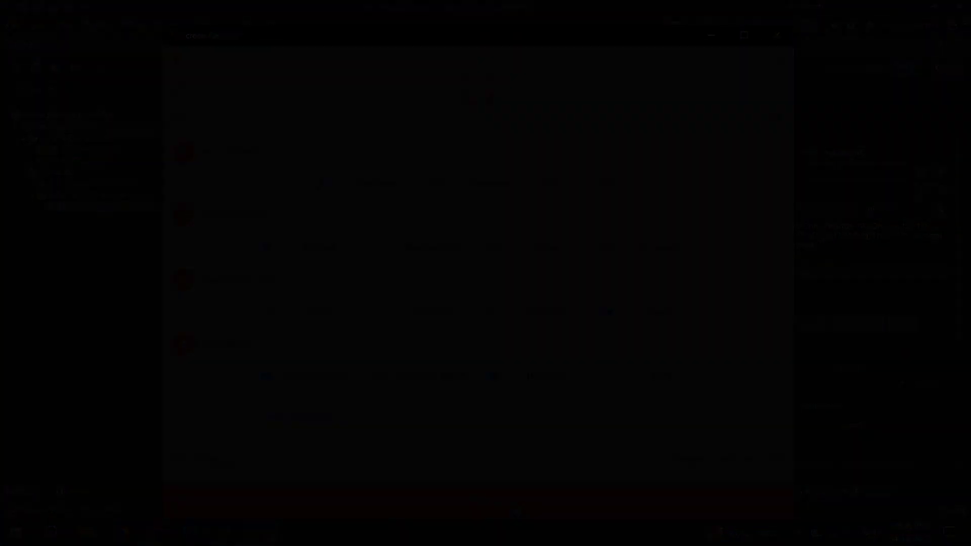